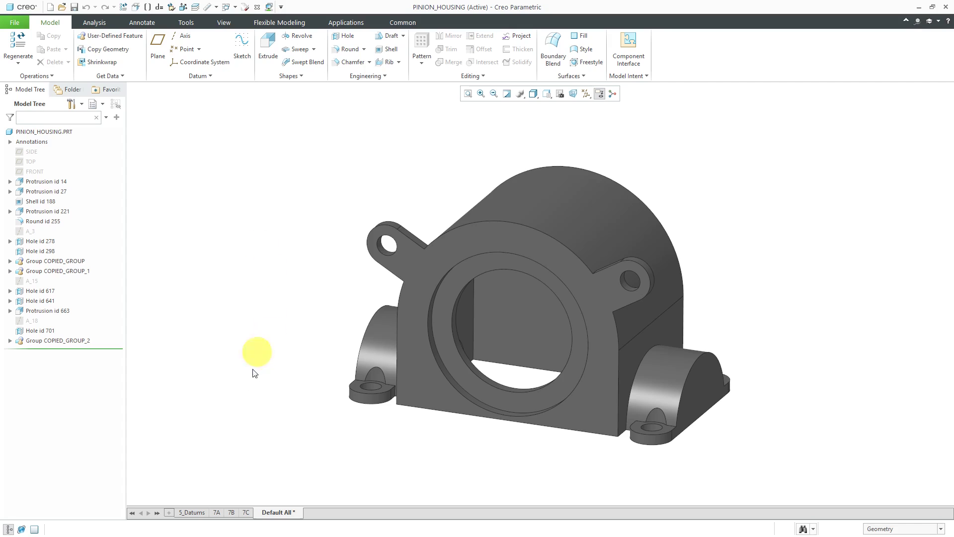
# - Step through saved views 5_Datums, 7A and 7B, ending on 7C with its ⌀.25 hole dimension
pyautogui.moveTo(198, 512)
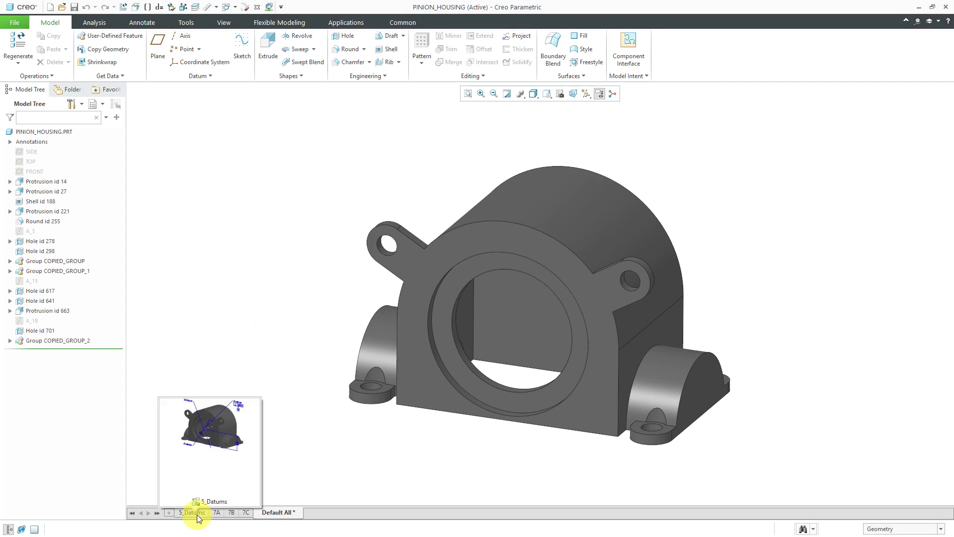
pyautogui.click(197, 514)
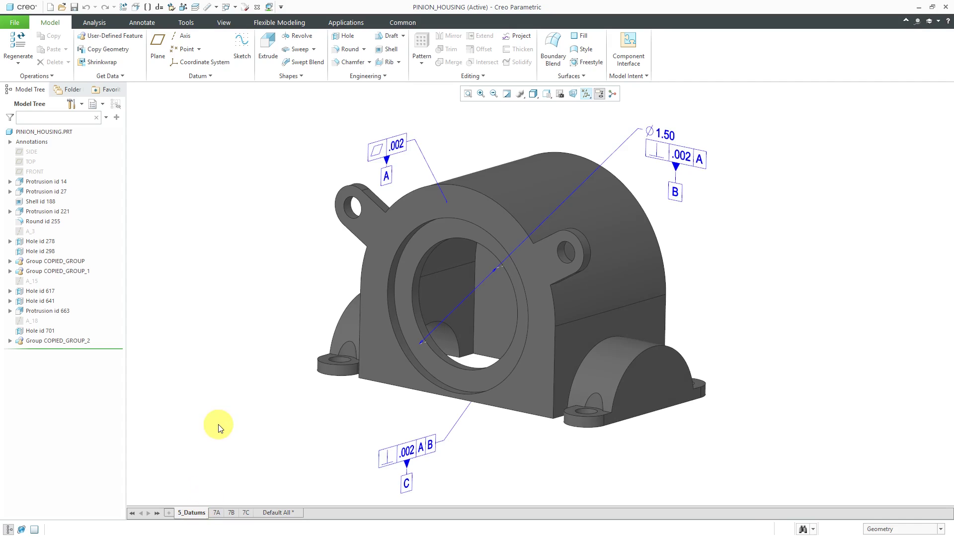
pyautogui.click(216, 512)
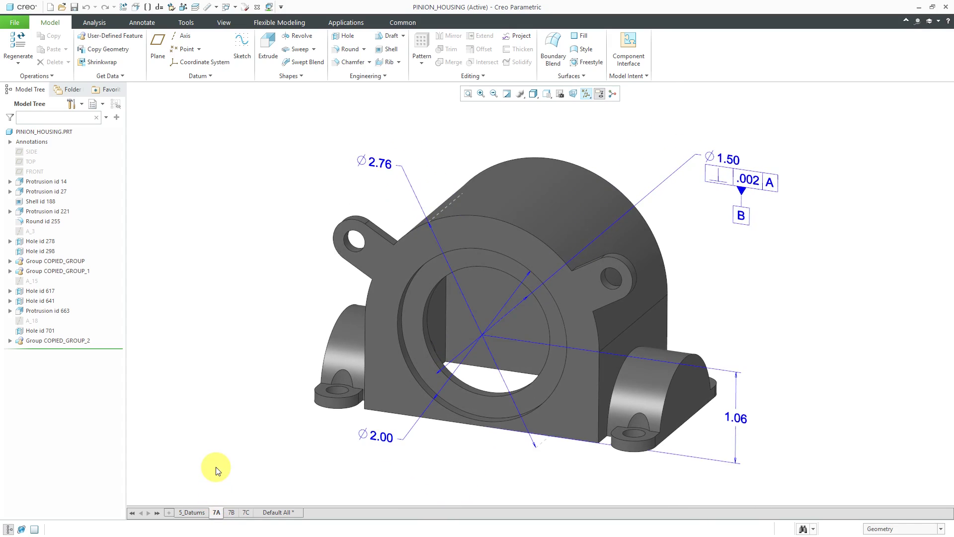
pyautogui.click(230, 513)
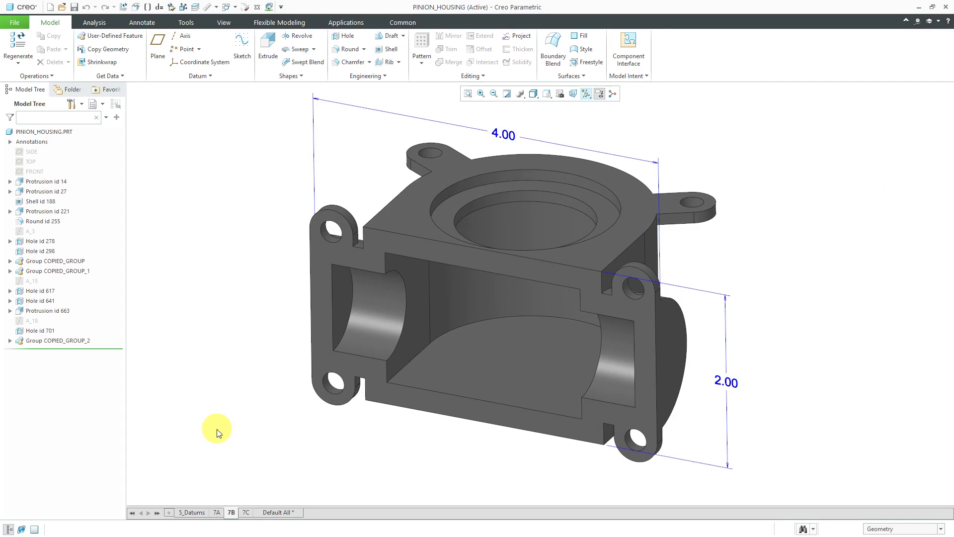
pyautogui.click(245, 512)
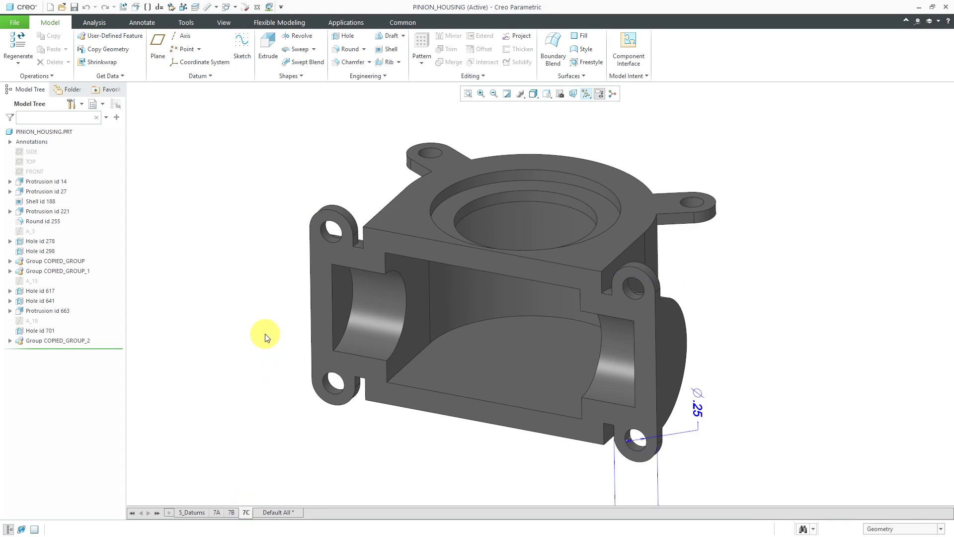
# - Reorient the housing to a frontal view and bring up the Annotate tools listing DRV_DIM_D23 and DRV_DIM_D24
pyautogui.moveTo(310, 284)
pyautogui.mouseDown(button='middle')
pyautogui.moveTo(333, 303)
pyautogui.moveTo(405, 324)
pyautogui.moveTo(392, 247)
pyautogui.moveTo(439, 175)
pyautogui.moveTo(440, 272)
pyautogui.moveTo(549, 326)
pyautogui.moveTo(454, 249)
pyautogui.moveTo(464, 264)
pyautogui.moveTo(473, 260)
pyautogui.mouseUp(button='middle')
pyautogui.scroll(-2, 456, 266)
pyautogui.scroll(-2, 556, 232)
pyautogui.moveTo(556, 232); pyautogui.dragTo(603, 330, button='middle')
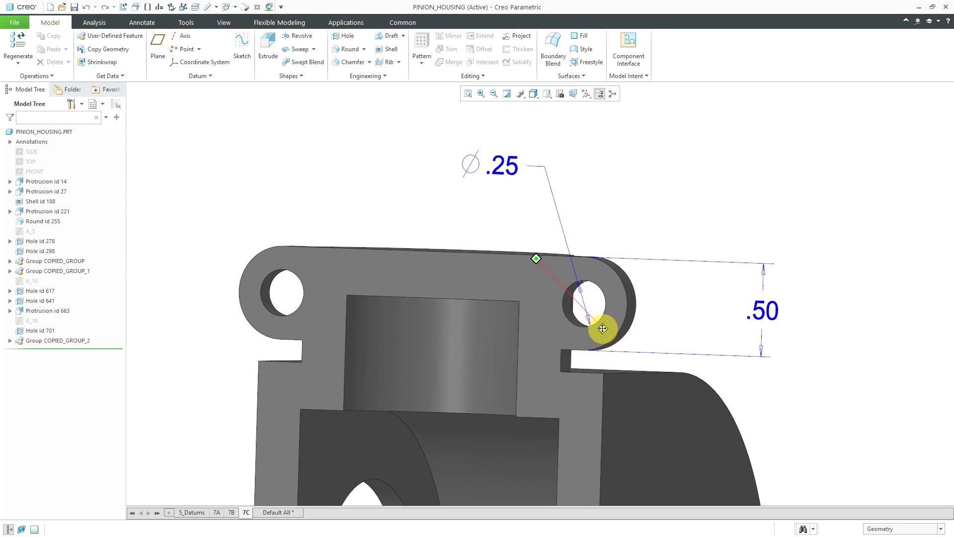
pyautogui.click(142, 22)
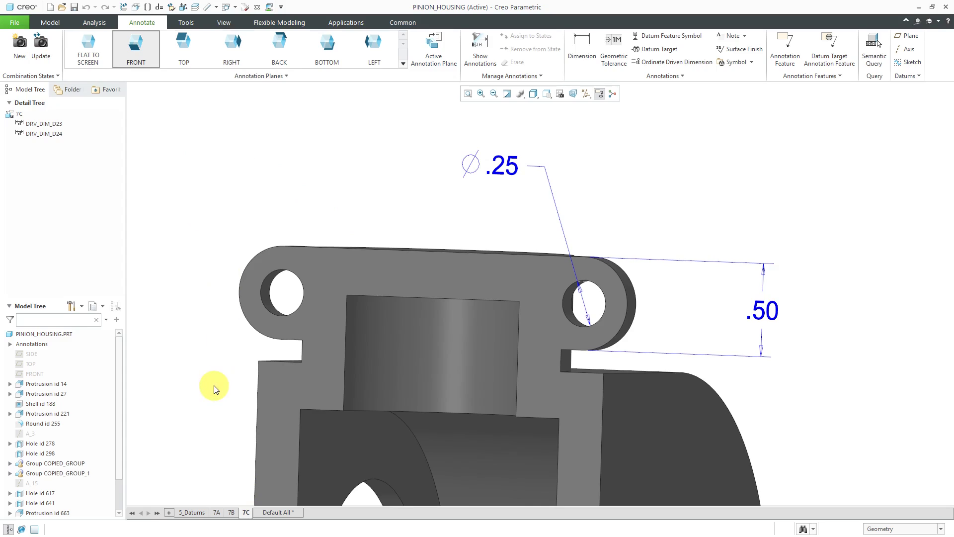
# - In state 7B, dimension the bottom wall between its inner and outer lower edges (.25)
pyautogui.click(232, 513)
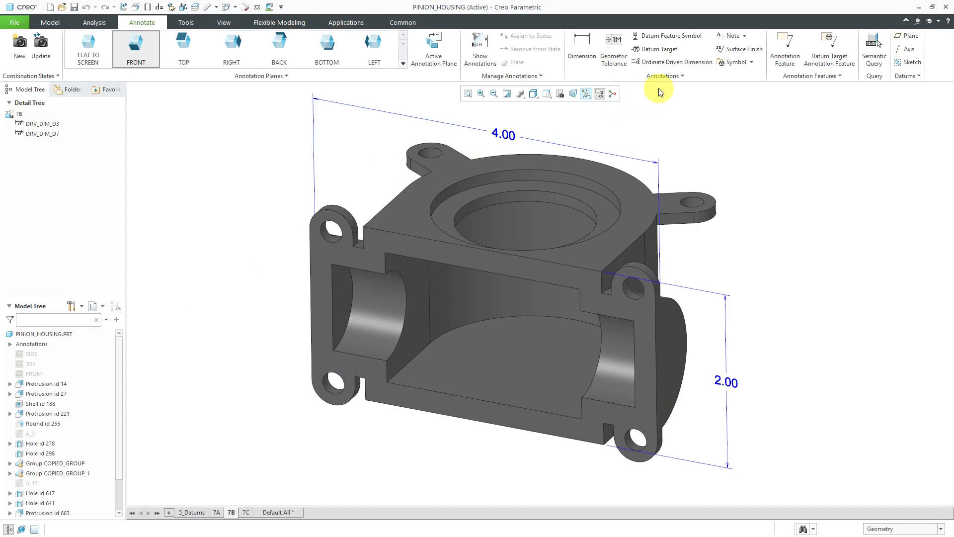
pyautogui.click(583, 59)
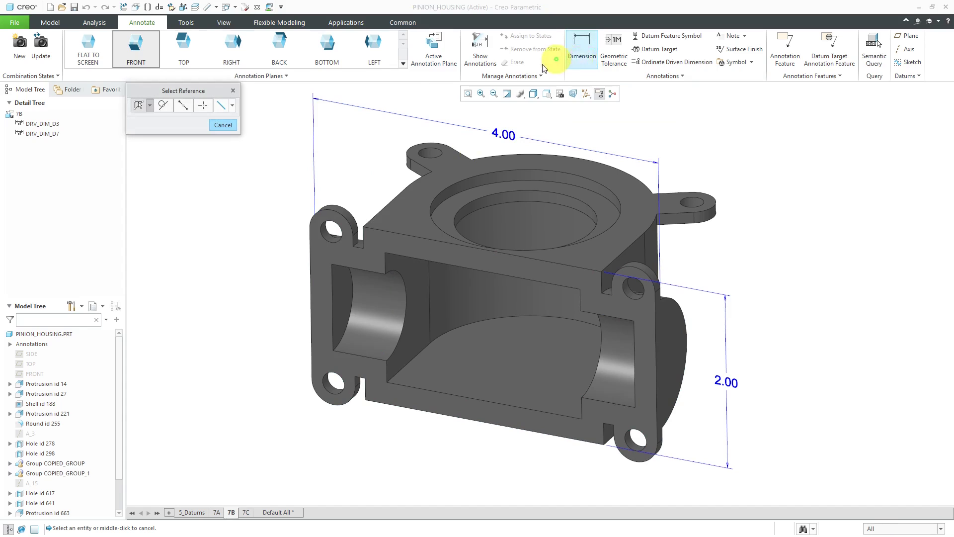
pyautogui.moveTo(197, 95); pyautogui.dragTo(218, 114)
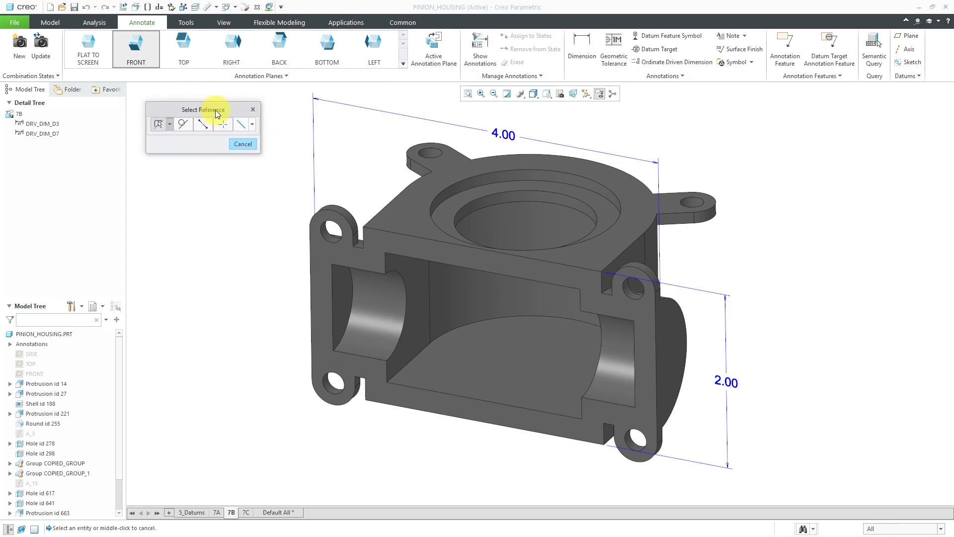
pyautogui.click(169, 127)
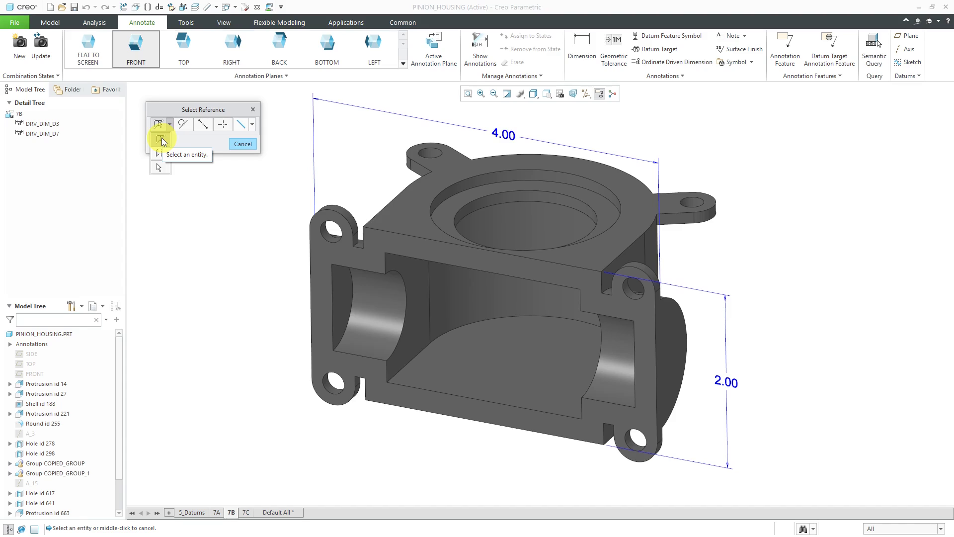
pyautogui.click(226, 262)
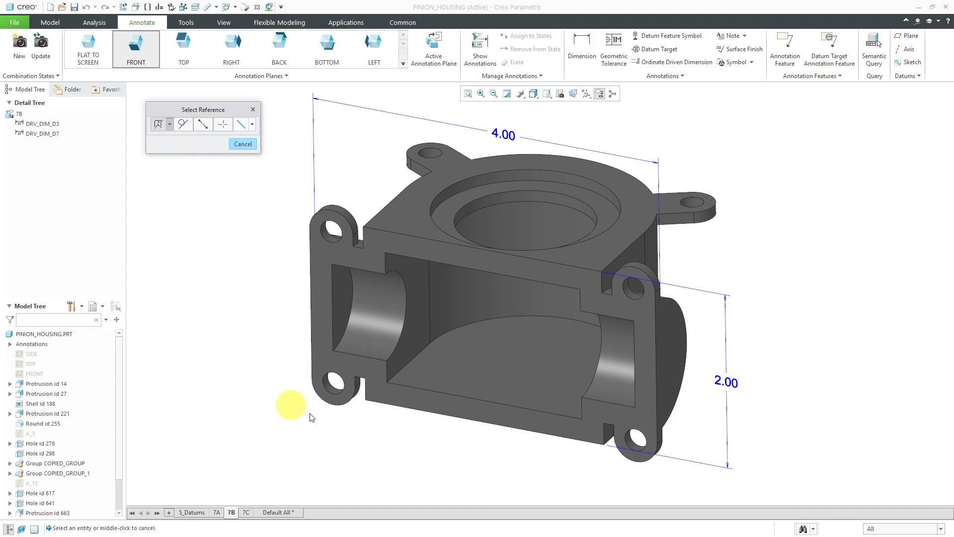
pyautogui.click(458, 399)
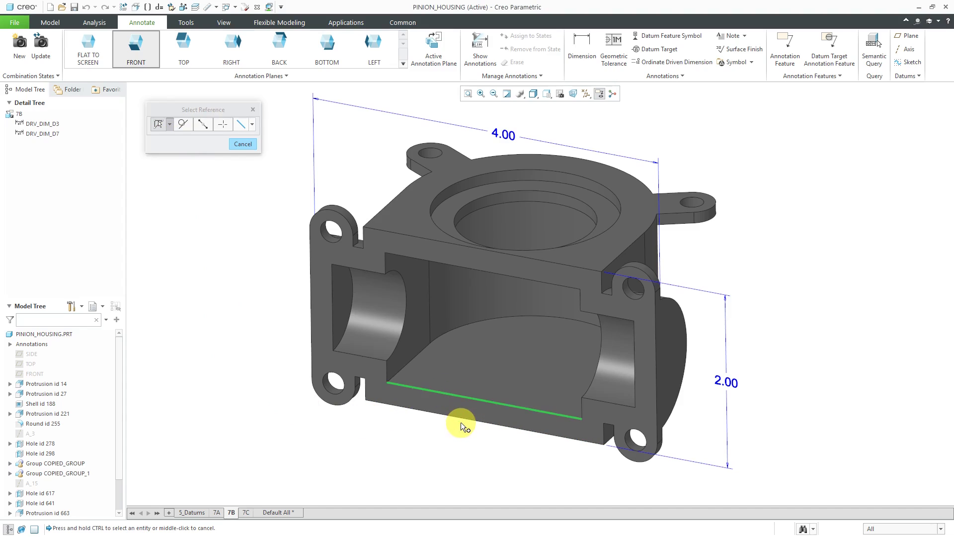
pyautogui.keyDown('ctrl'); pyautogui.click(464, 419); pyautogui.keyUp('ctrl')
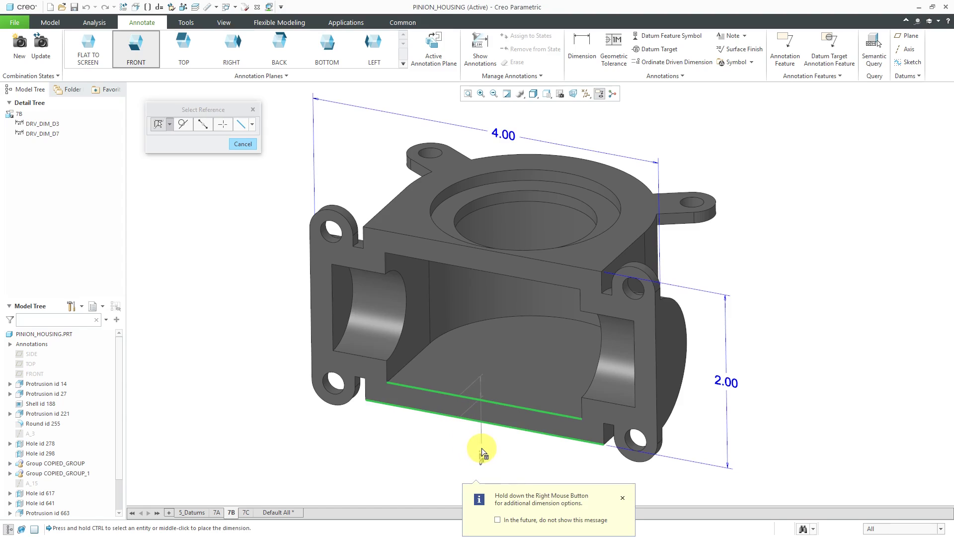
pyautogui.middleClick(482, 450)
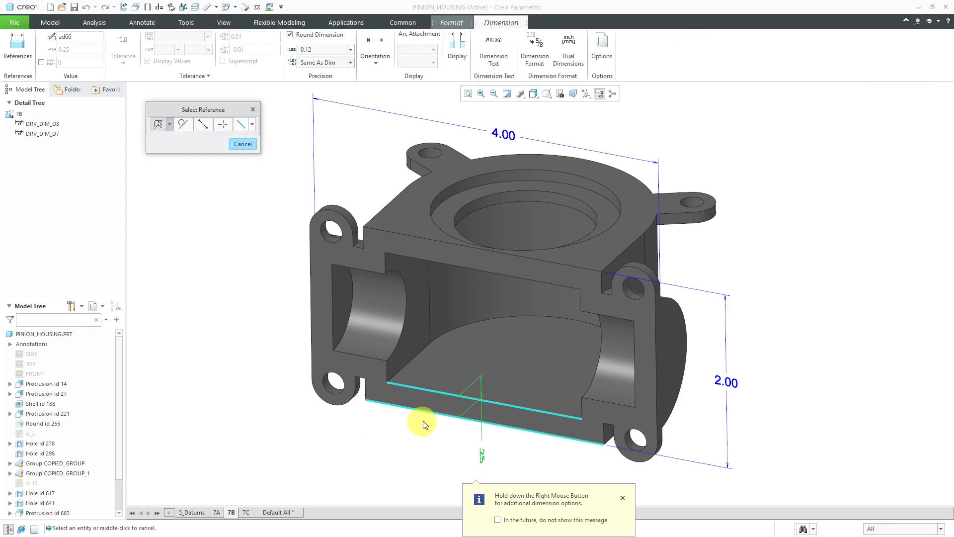
pyautogui.moveTo(426, 420); pyautogui.dragTo(425, 396, button='middle')
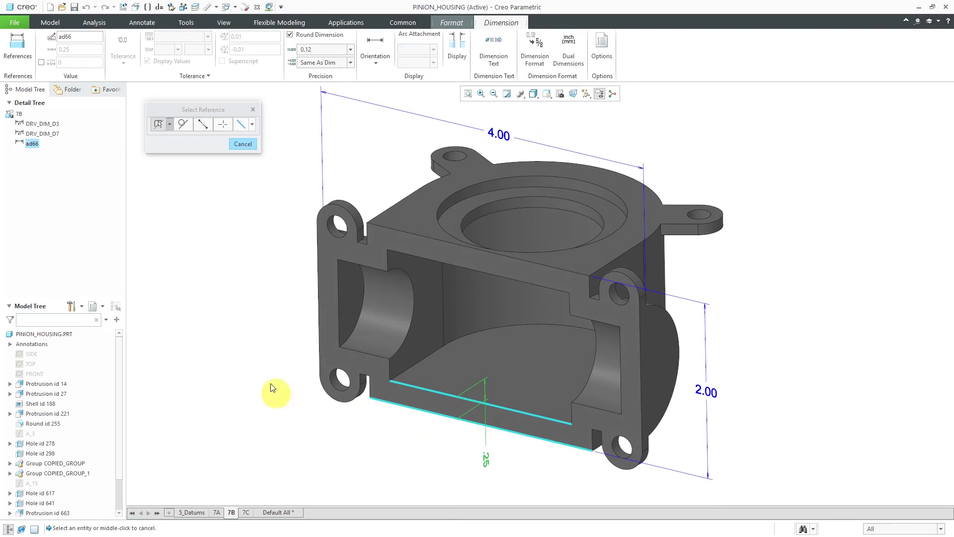
# - Delete the .25 dimension ad66 and set the annotation plane to BOTTOM
pyautogui.click(240, 144)
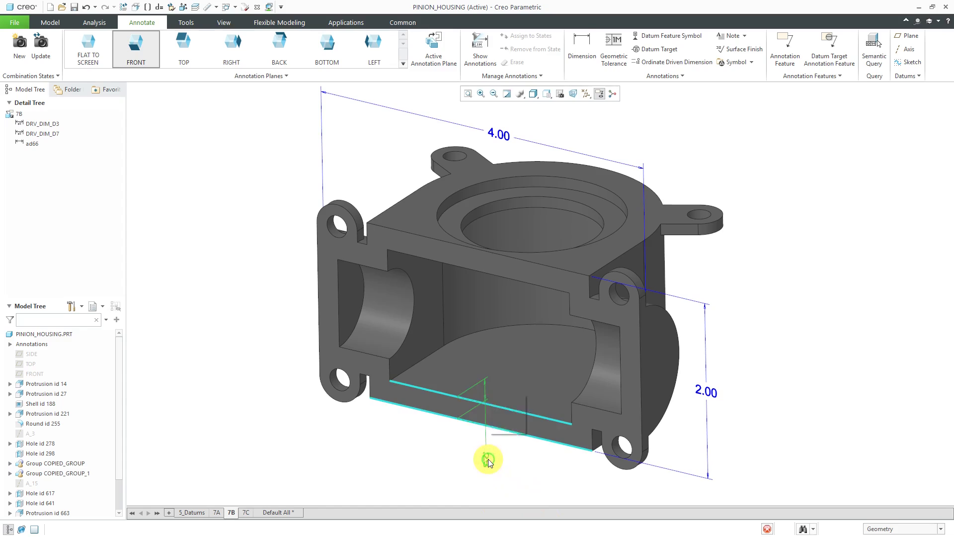
pyautogui.click(487, 458)
pyautogui.click(520, 428)
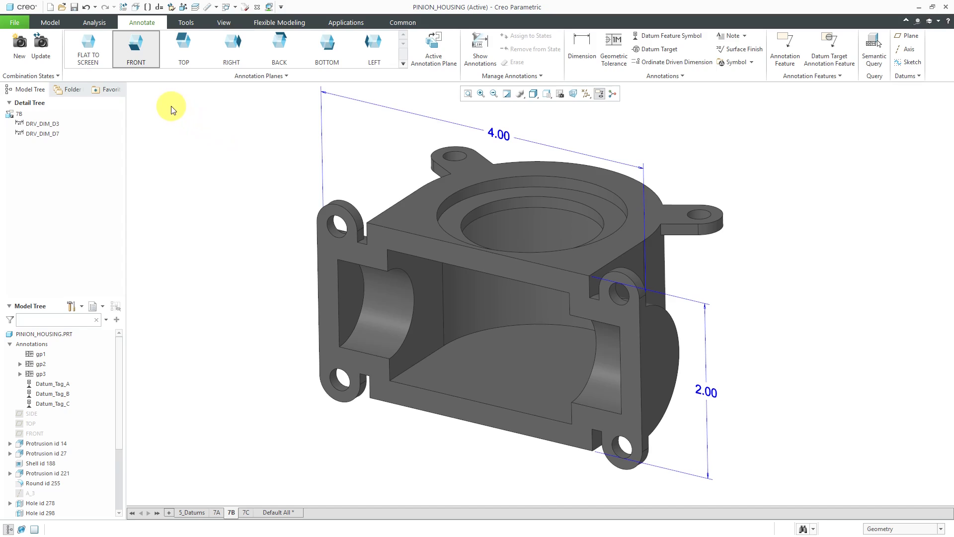
pyautogui.click(141, 55)
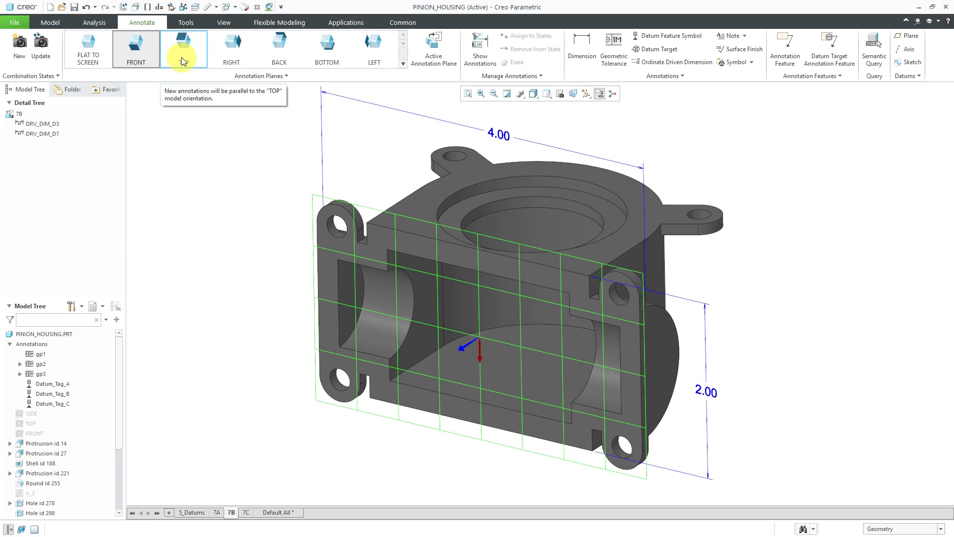
pyautogui.click(321, 52)
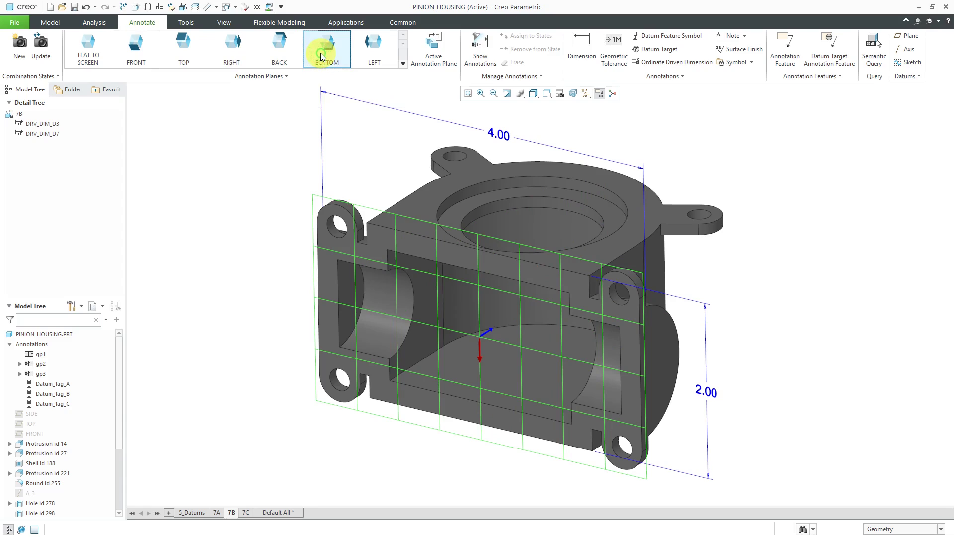
# - Dimension the bottom wall again between the two lower edges, creating .25 dimension ad69
pyautogui.click(587, 48)
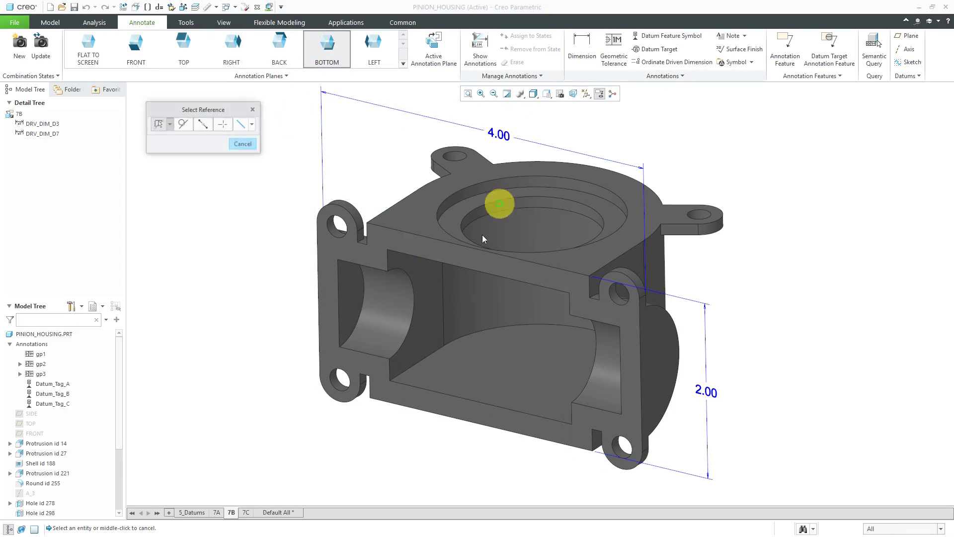
pyautogui.click(431, 390)
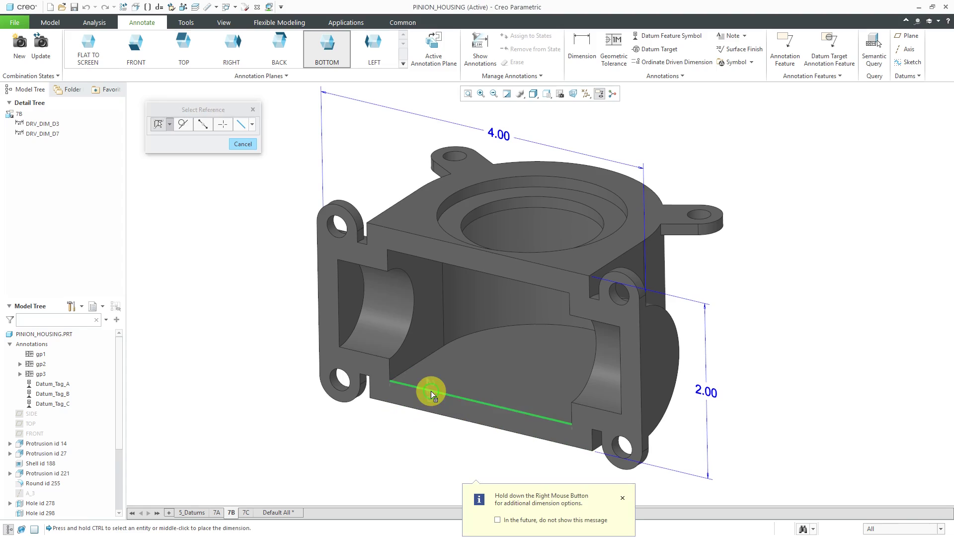
pyautogui.keyDown('ctrl'); pyautogui.click(428, 415); pyautogui.keyUp('ctrl')
pyautogui.middleClick(425, 448)
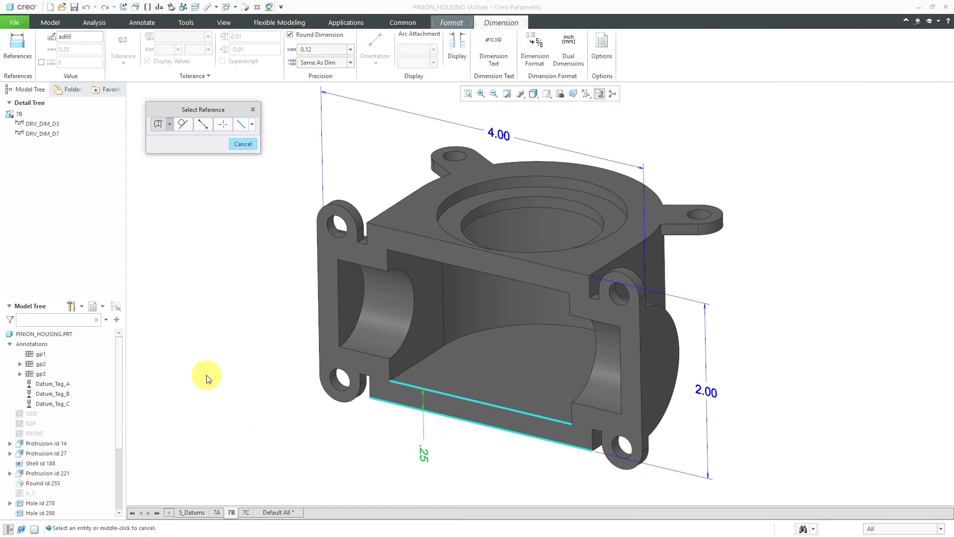
pyautogui.middleClick(218, 352)
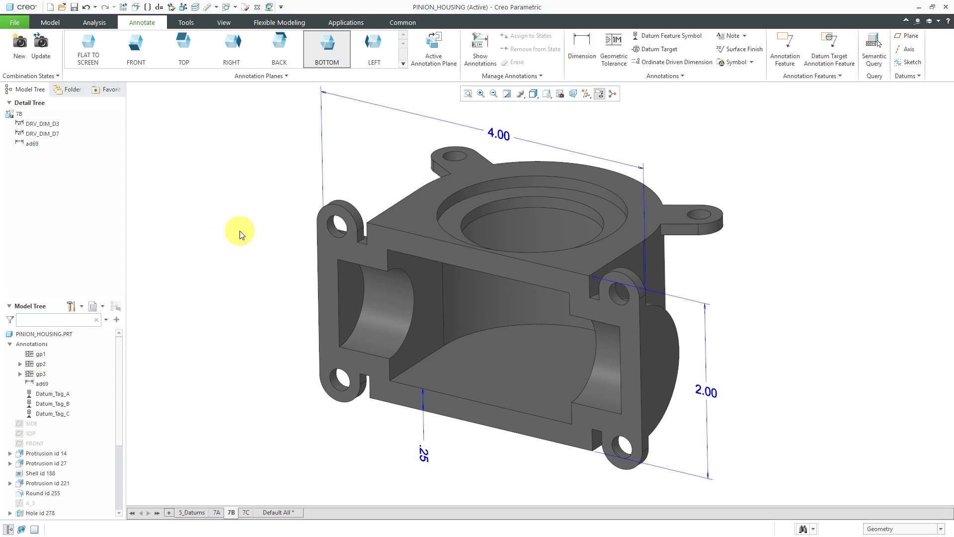
# - Rotate dimension ad69's text 90° on the BOTTOM annotation plane
pyautogui.click(422, 454)
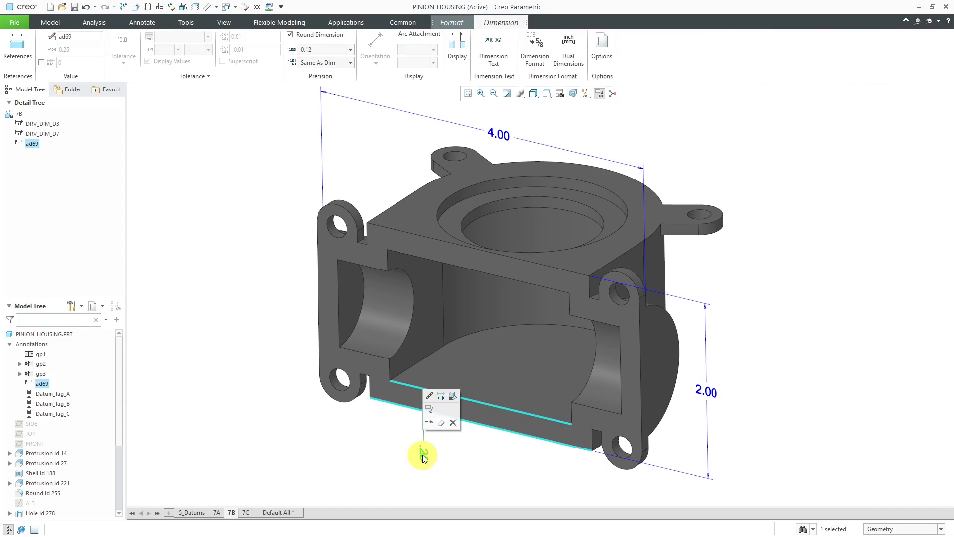
pyautogui.rightClick(347, 426)
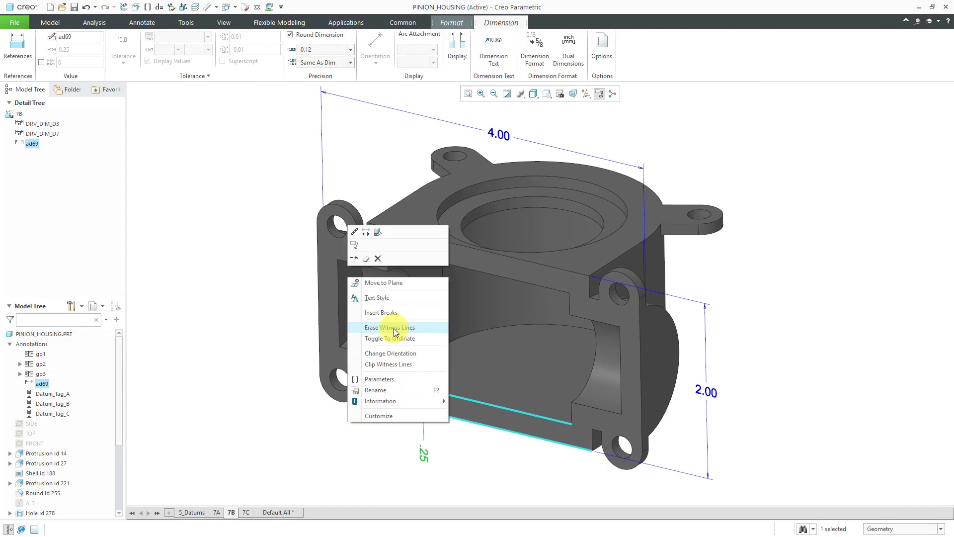
pyautogui.click(410, 353)
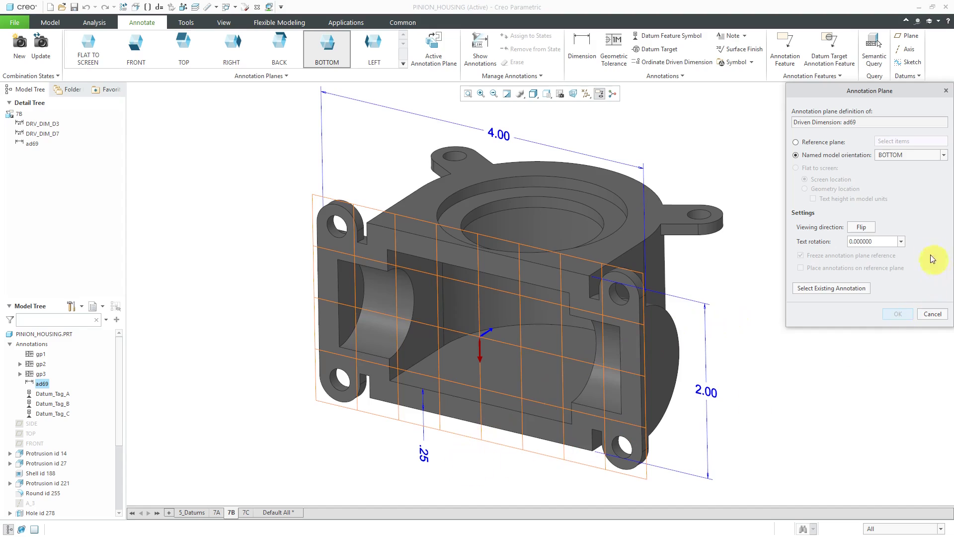
pyautogui.click(902, 241)
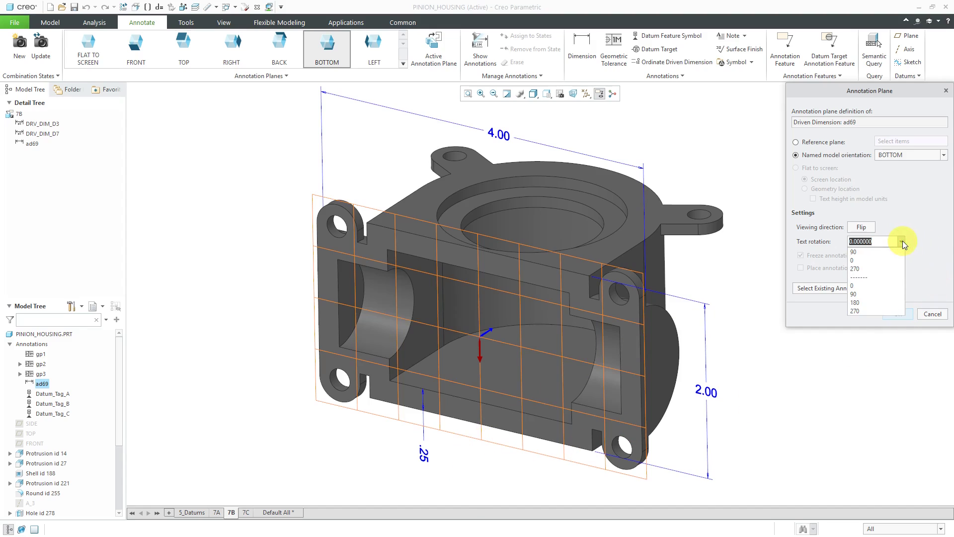
pyautogui.click(894, 252)
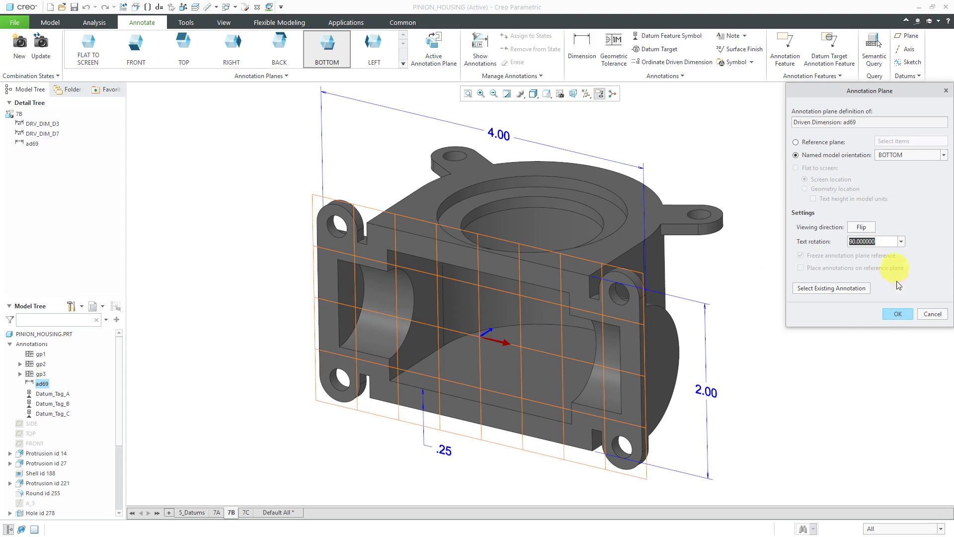
pyautogui.click(899, 314)
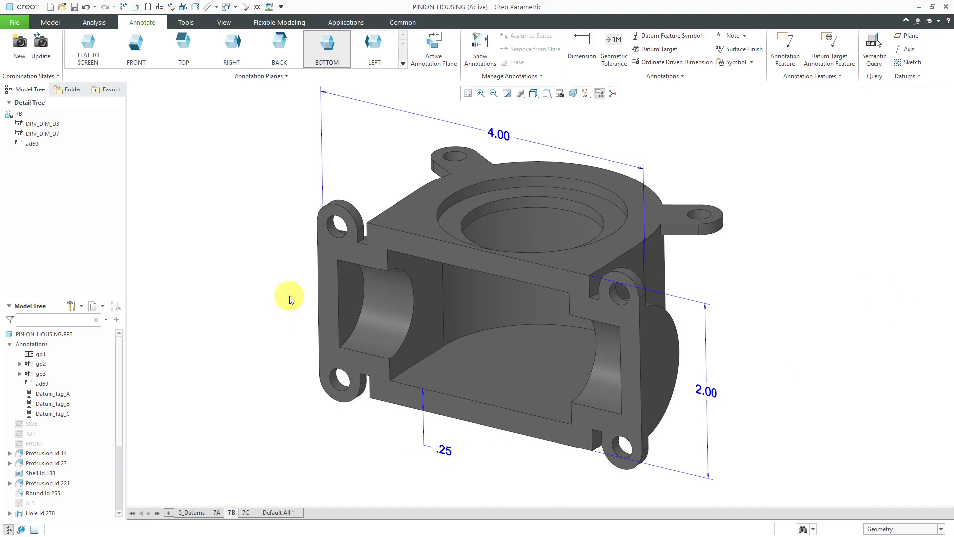
# - Make BOTTOM the active annotation plane and start a new dimension
pyautogui.click(327, 59)
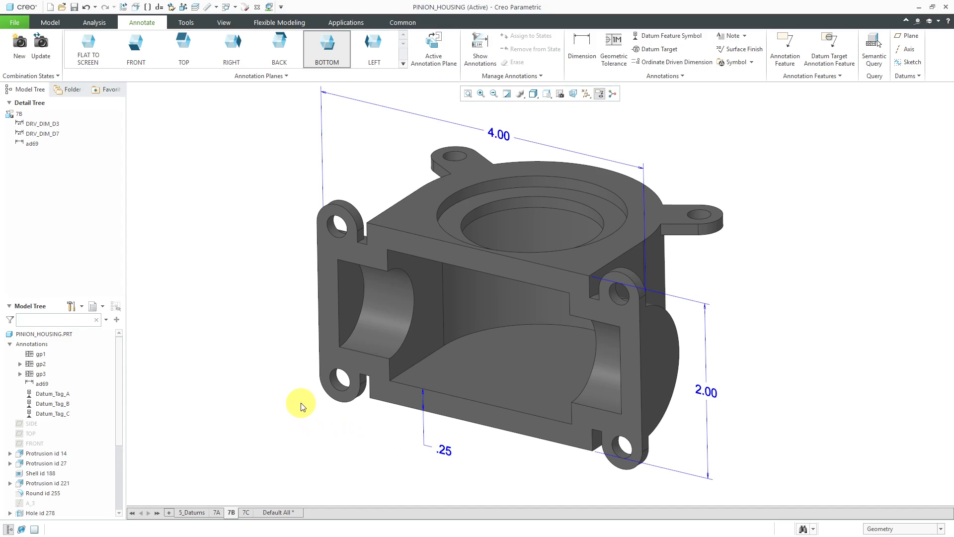
pyautogui.click(580, 49)
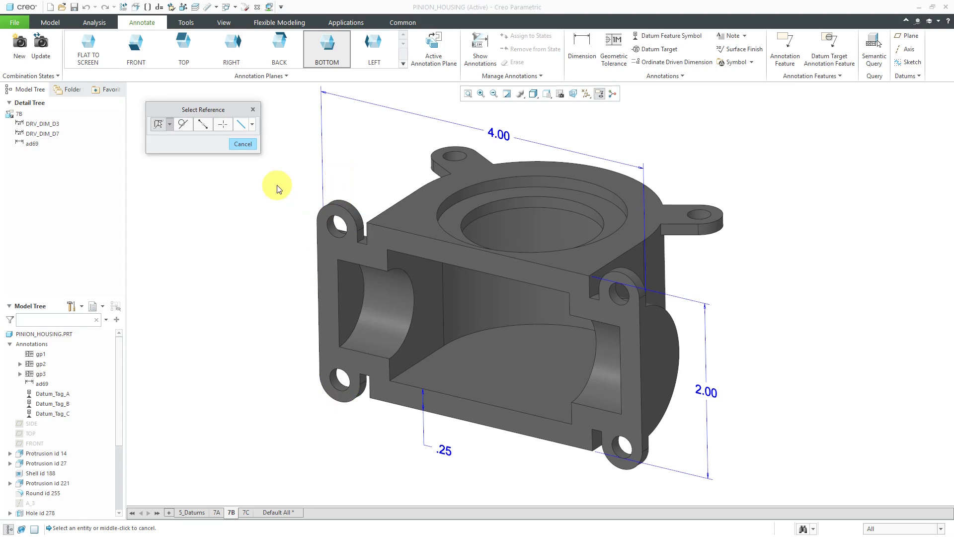
# - With the Surface selection filter, dimension between the two left mounting-lug arcs
pyautogui.click(170, 125)
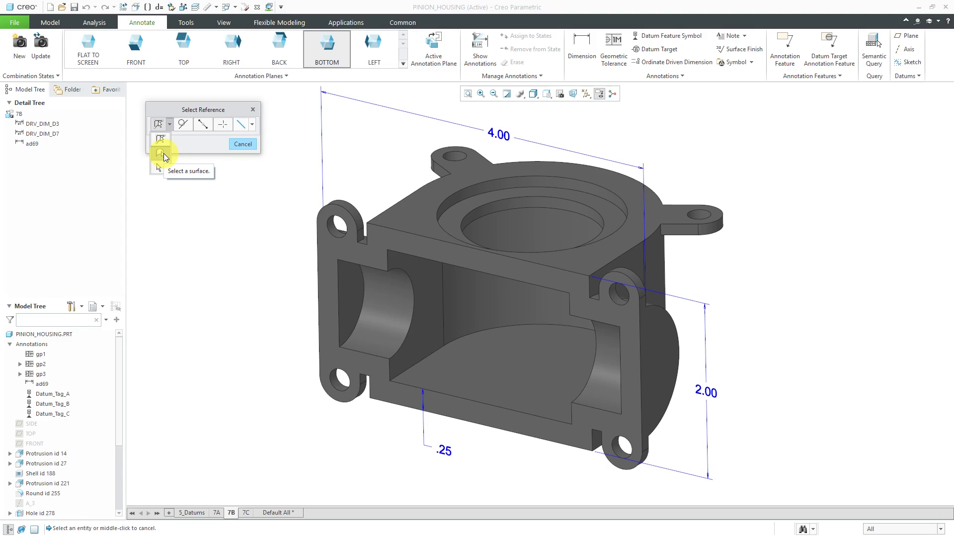
pyautogui.click(165, 156)
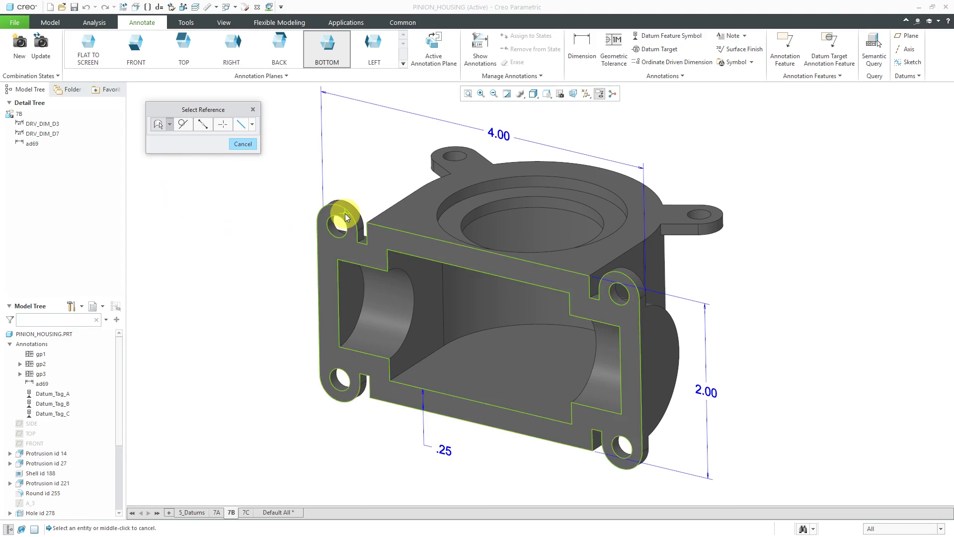
pyautogui.scroll(5, 343, 214)
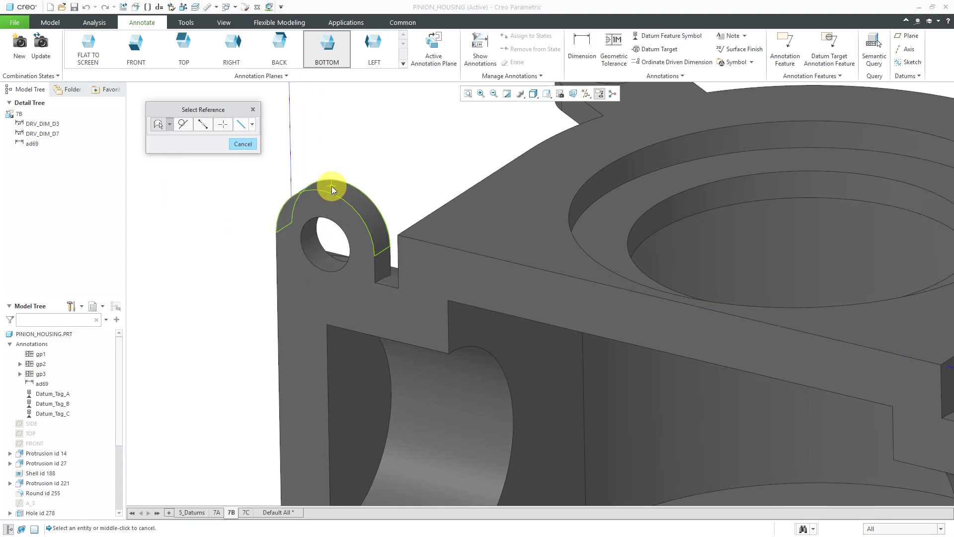
pyautogui.click(332, 186)
pyautogui.moveTo(332, 186); pyautogui.dragTo(342, 276, button='middle')
pyautogui.middleClick(356, 271)
pyautogui.scroll(5, 356, 270)
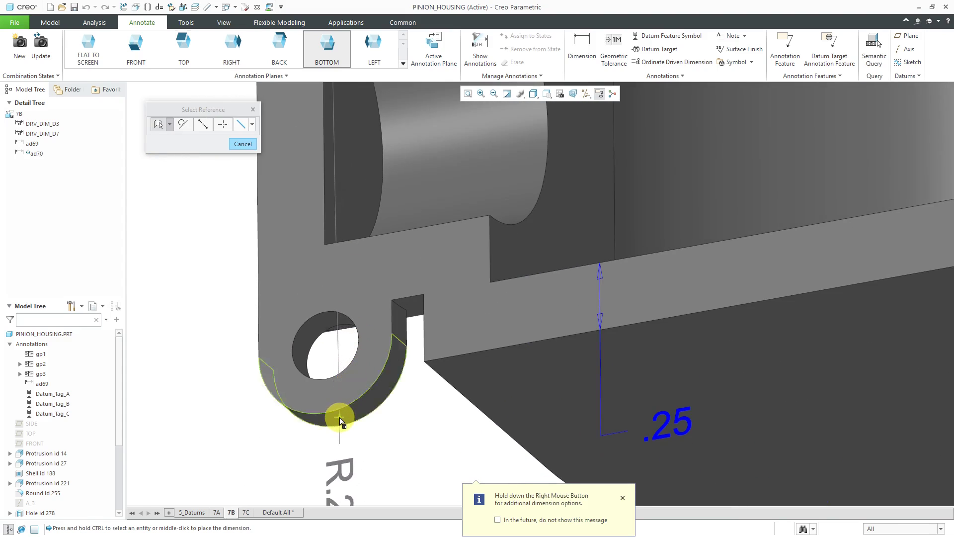
pyautogui.click(338, 416)
pyautogui.scroll(-6, 339, 417)
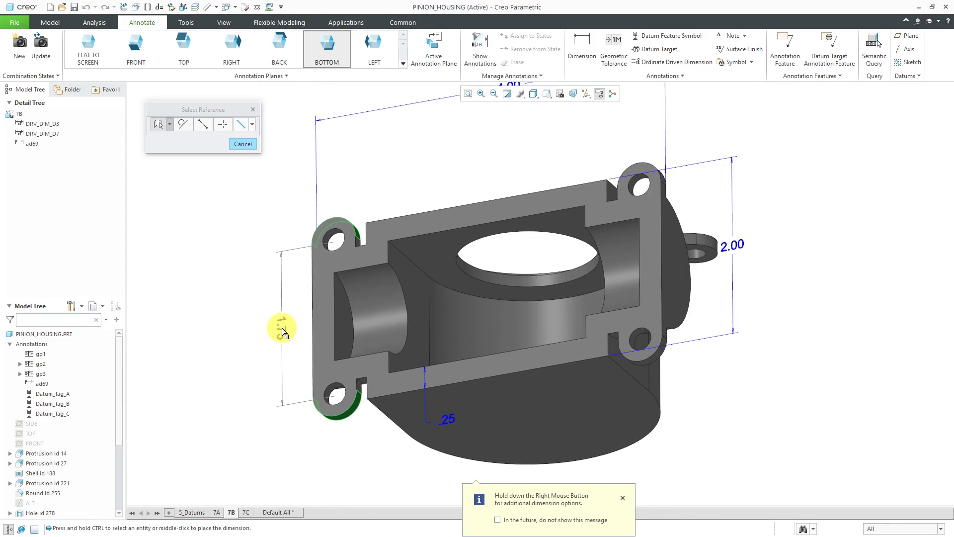
pyautogui.middleClick(277, 332)
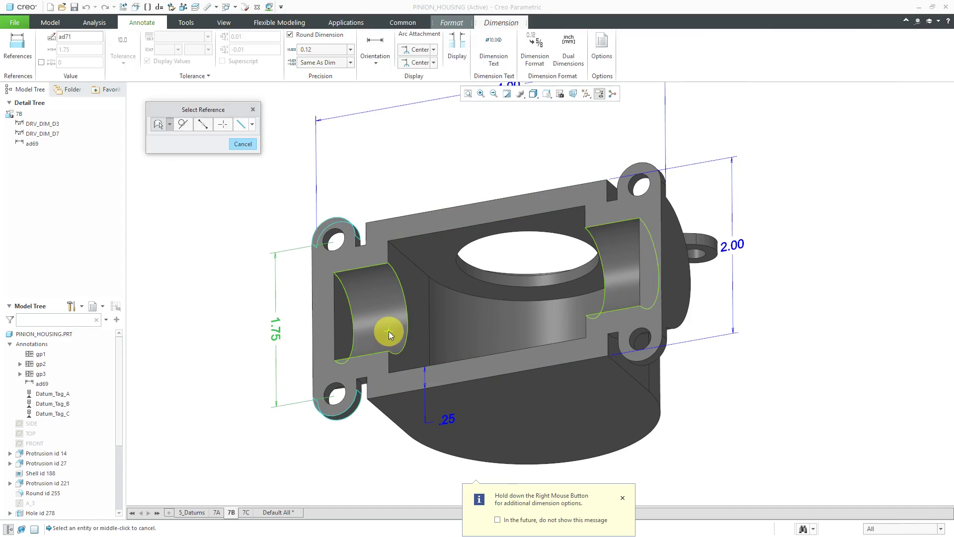
# - Set both arc attachments to Max so the lug dimension reads 2.25
pyautogui.moveTo(388, 329); pyautogui.dragTo(386, 376, button='middle')
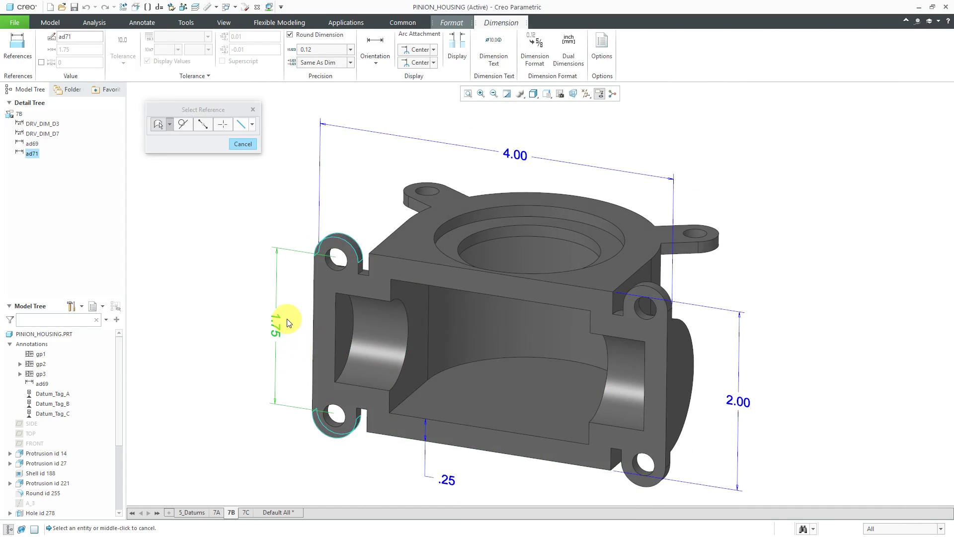
pyautogui.moveTo(312, 296)
pyautogui.mouseDown(button='middle')
pyautogui.moveTo(283, 320)
pyautogui.moveTo(310, 285)
pyautogui.mouseUp(button='middle')
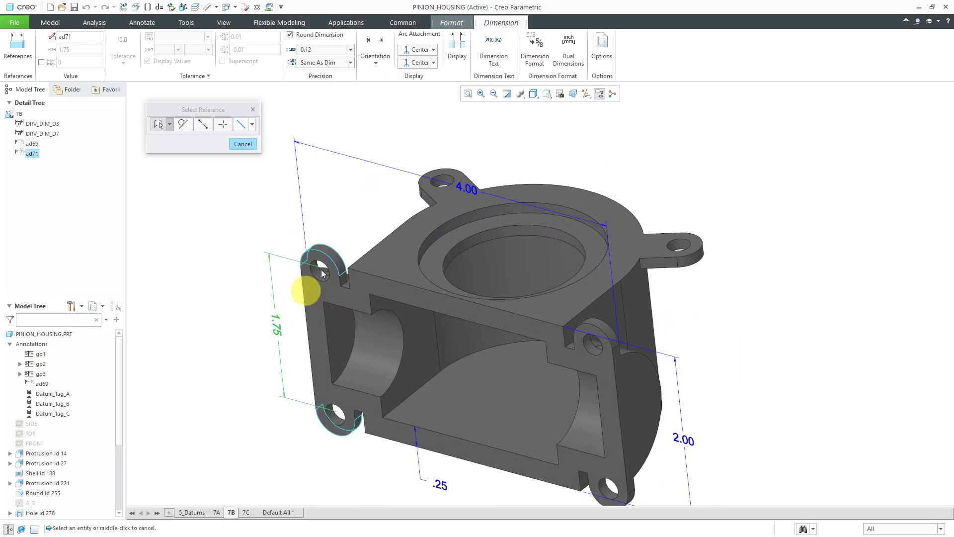
pyautogui.click(434, 50)
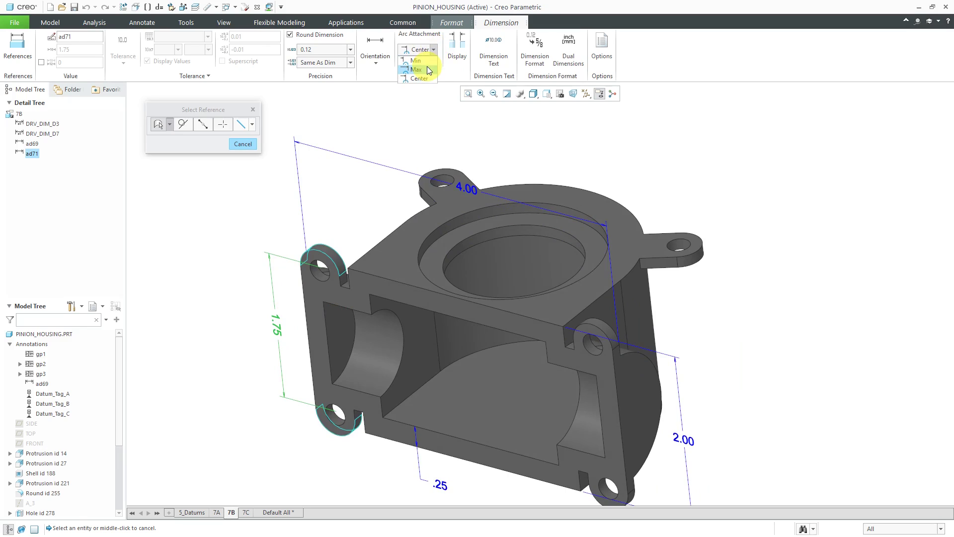
pyautogui.click(428, 70)
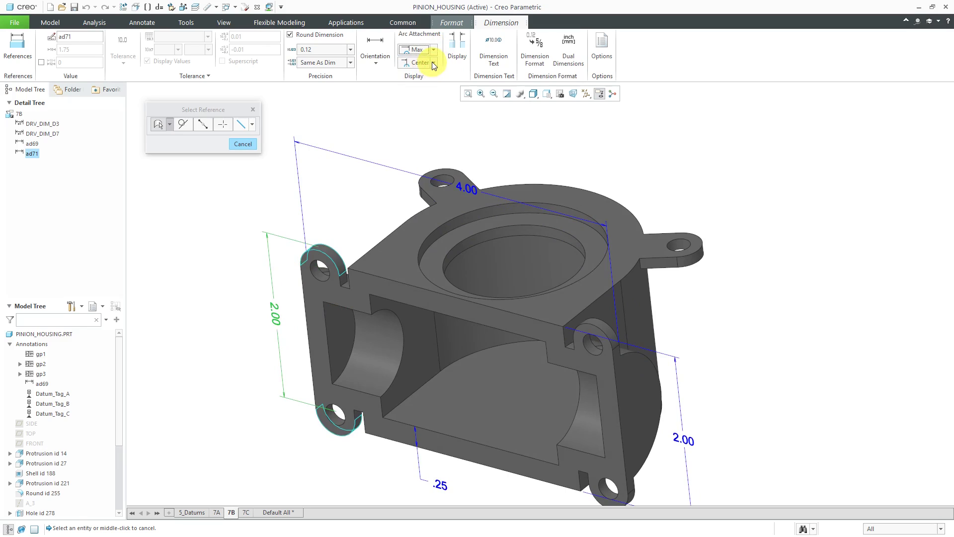
pyautogui.click(434, 63)
pyautogui.click(429, 82)
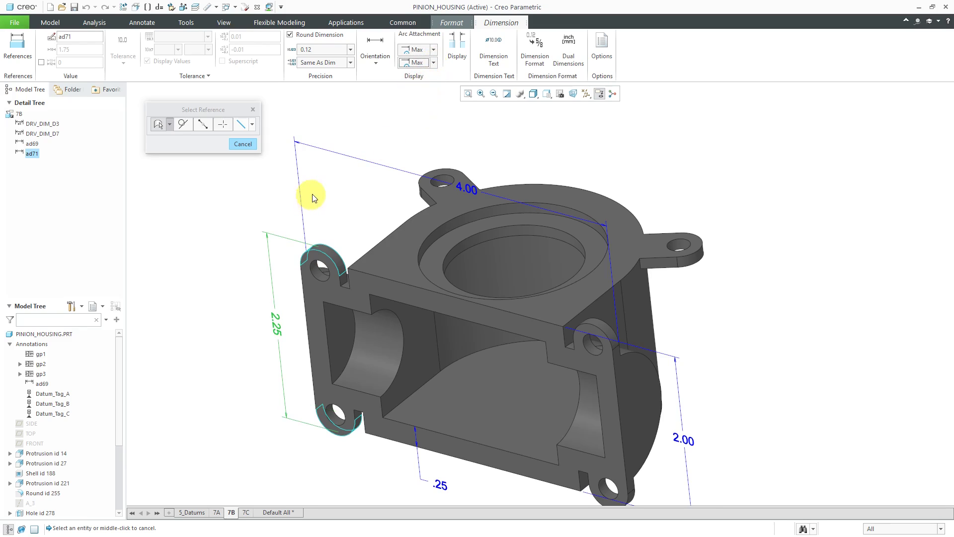
pyautogui.moveTo(316, 192)
pyautogui.mouseDown(button='middle')
pyautogui.moveTo(356, 179)
pyautogui.moveTo(319, 192)
pyautogui.mouseUp(button='middle')
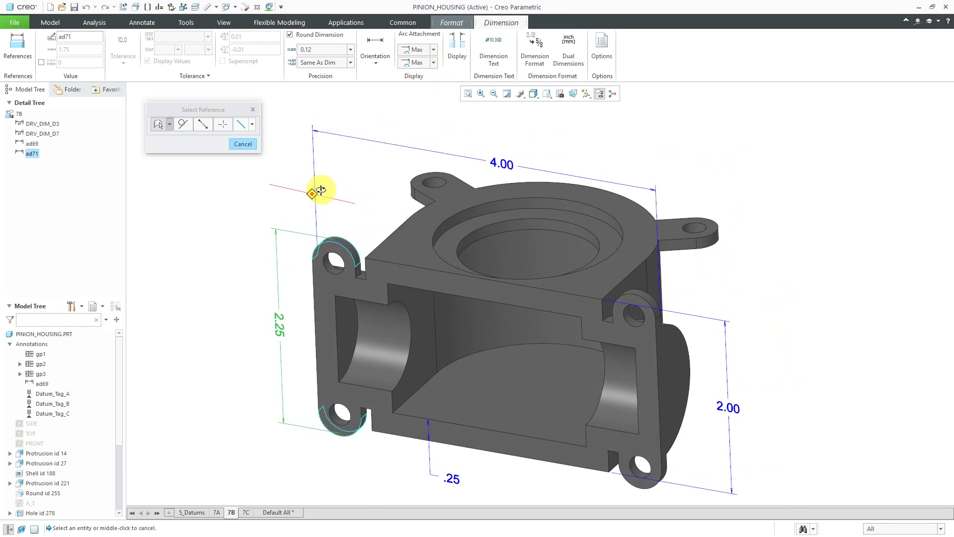
# - Finish the 2.25 lug dimension and rotate its text 90 degrees
pyautogui.middleClick(228, 245)
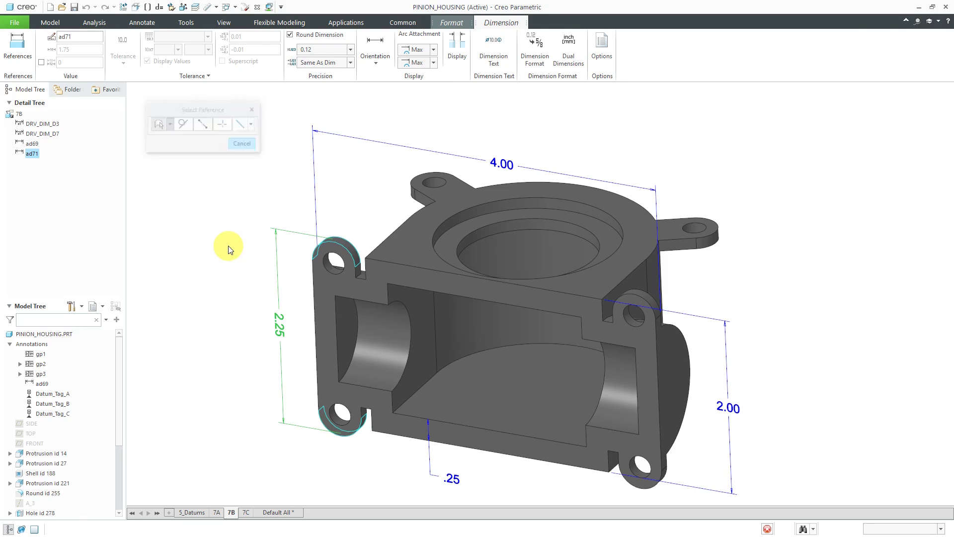
pyautogui.click(281, 326)
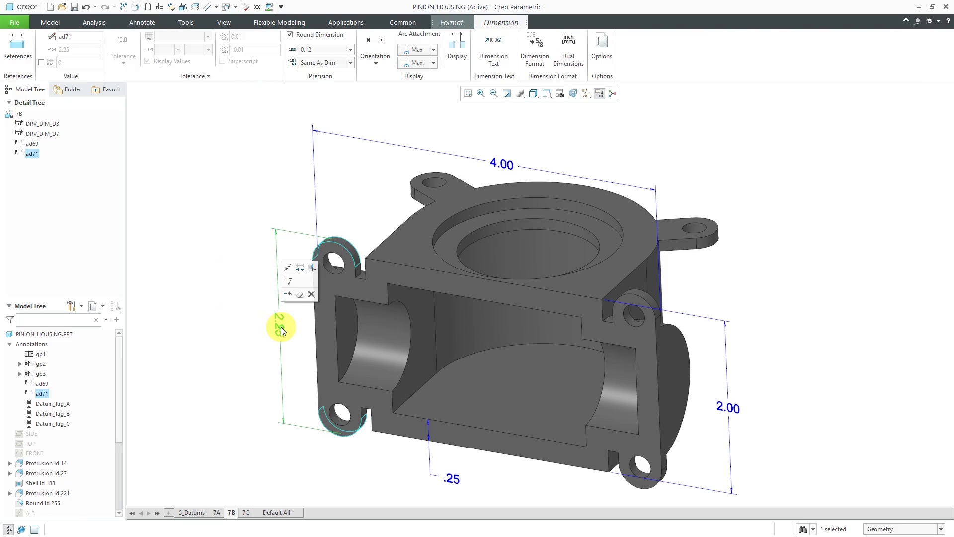
pyautogui.rightClick(281, 326)
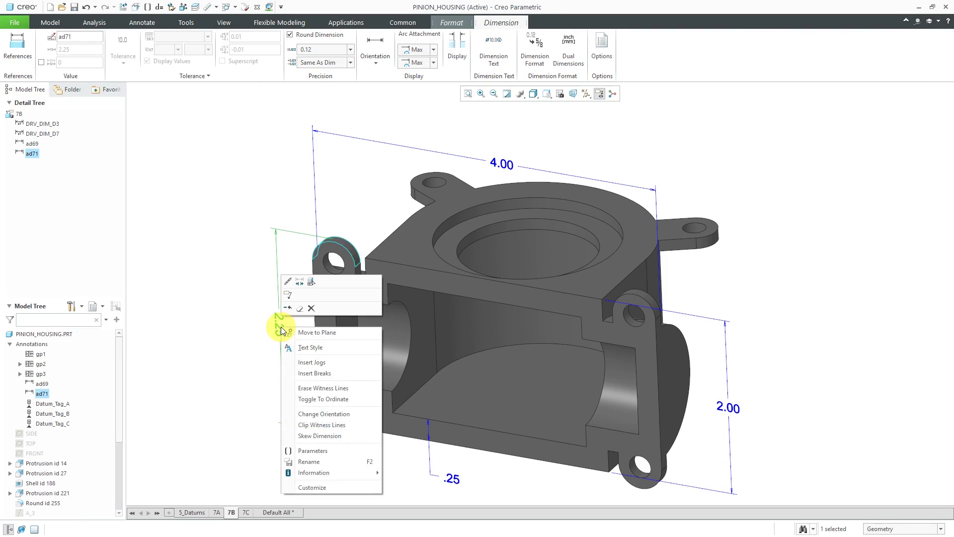
pyautogui.click(327, 414)
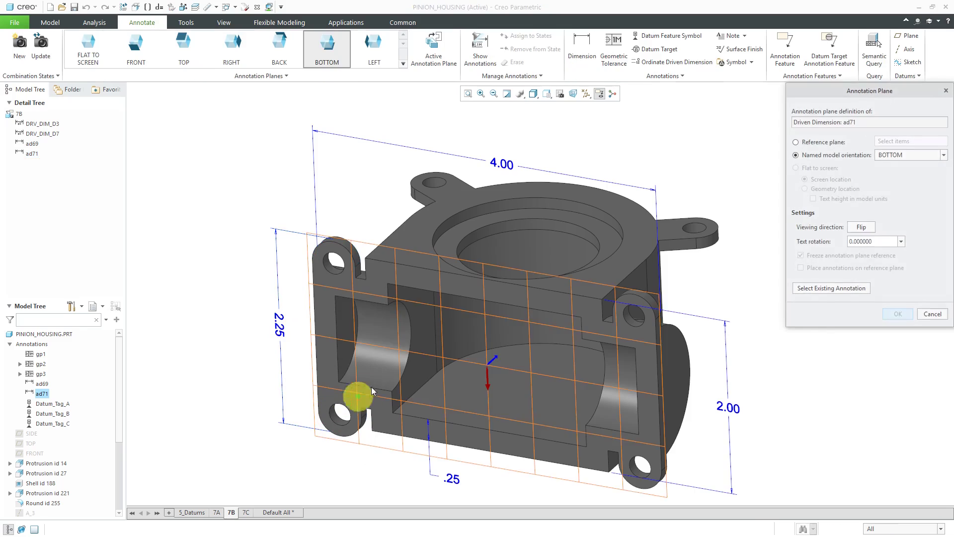
pyautogui.click(902, 242)
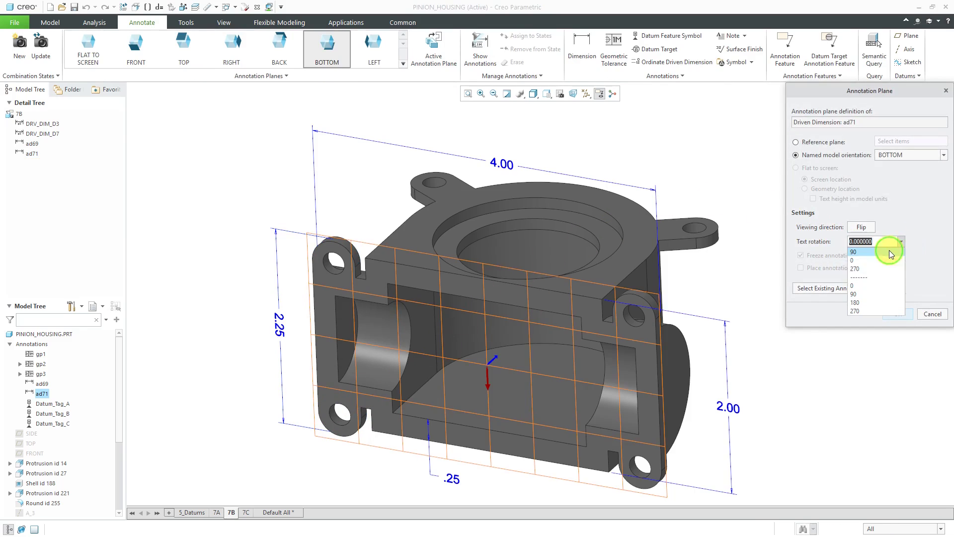
pyautogui.click(890, 251)
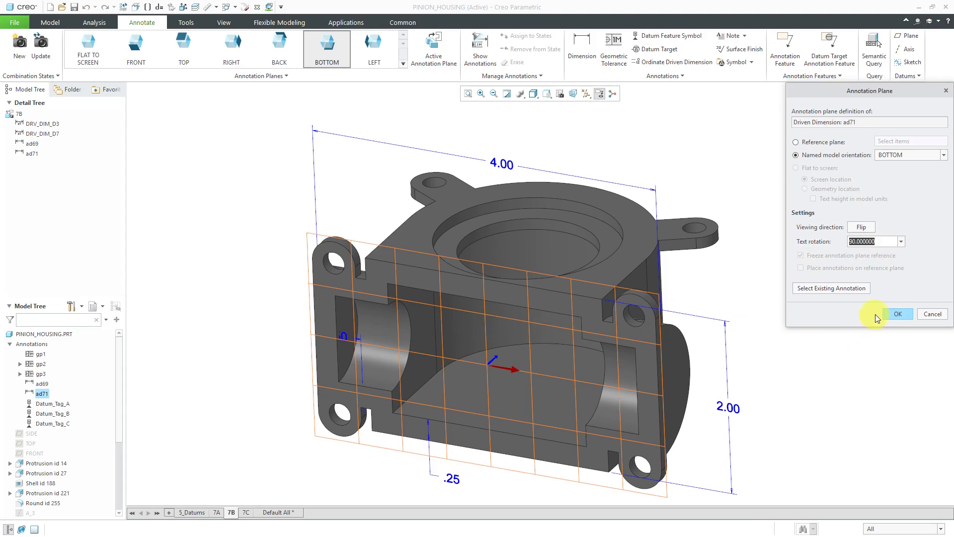
pyautogui.click(898, 314)
# - Drag the resulting .50 dimension above the upper lug, then delete it
pyautogui.click(343, 338)
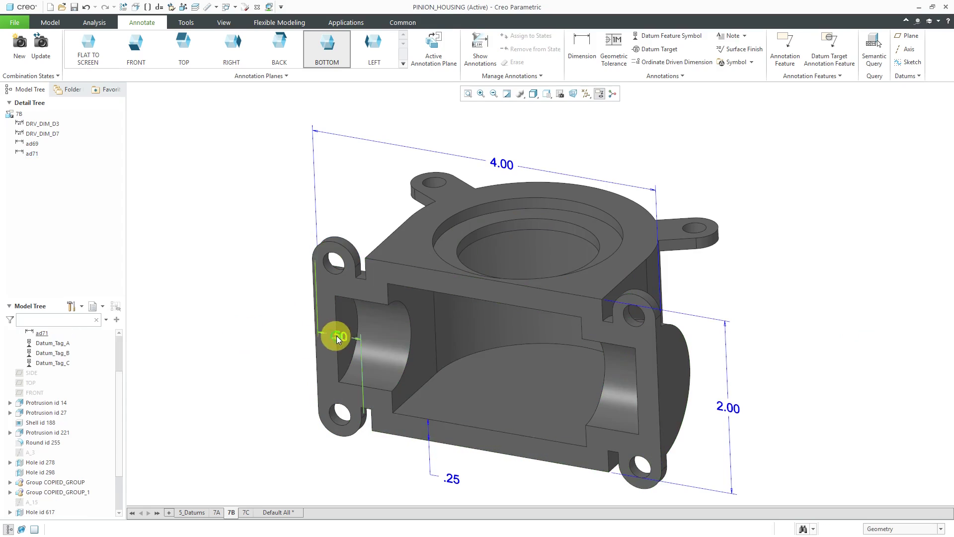
pyautogui.click(343, 338)
pyautogui.moveTo(345, 338); pyautogui.dragTo(341, 202)
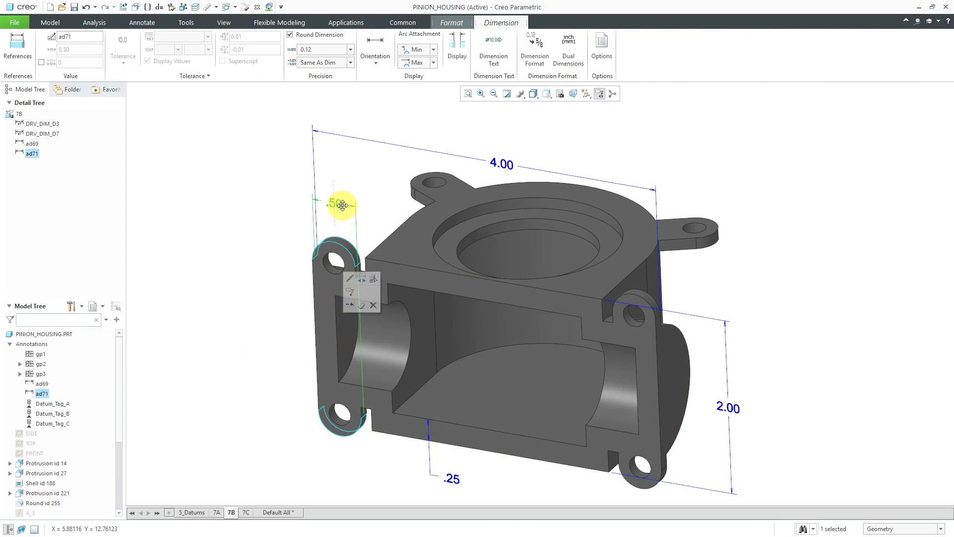
pyautogui.rightClick(250, 241)
pyautogui.click(281, 217)
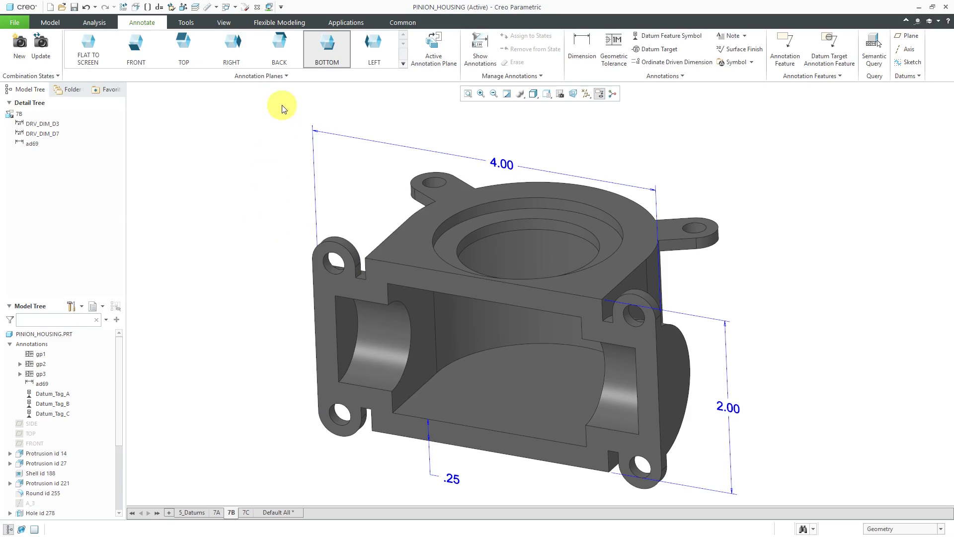
# - Create a new annotation plane named 7B in the Annotation Plane Manager
pyautogui.click(277, 77)
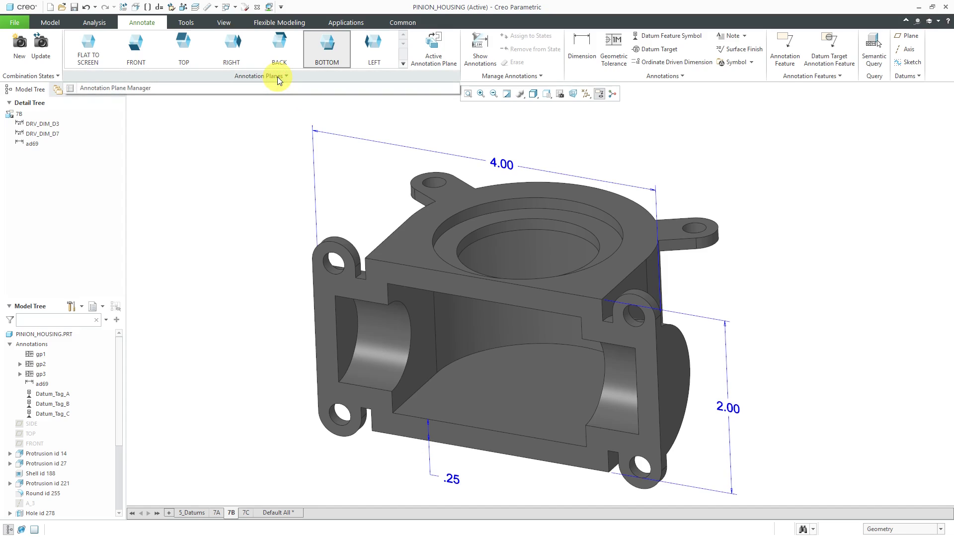
pyautogui.click(134, 91)
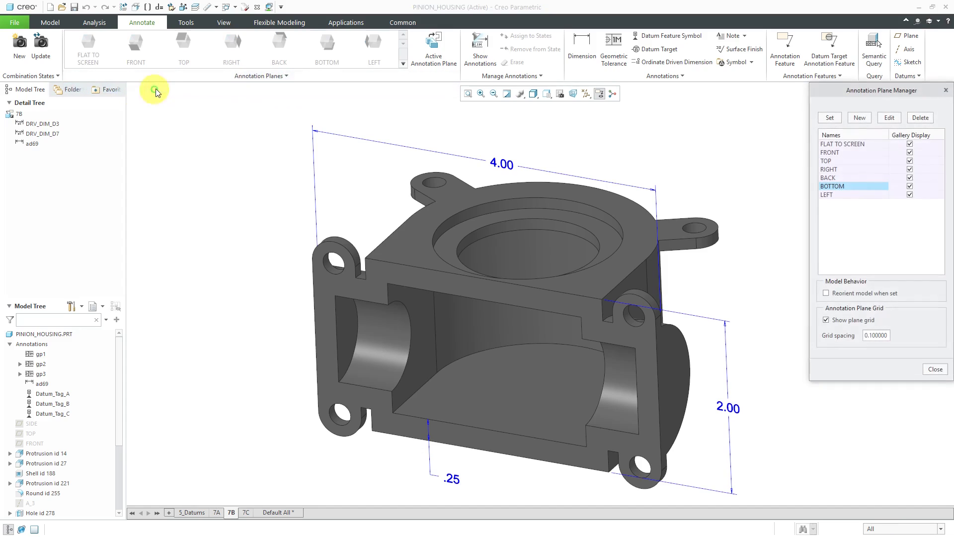
pyautogui.click(863, 120)
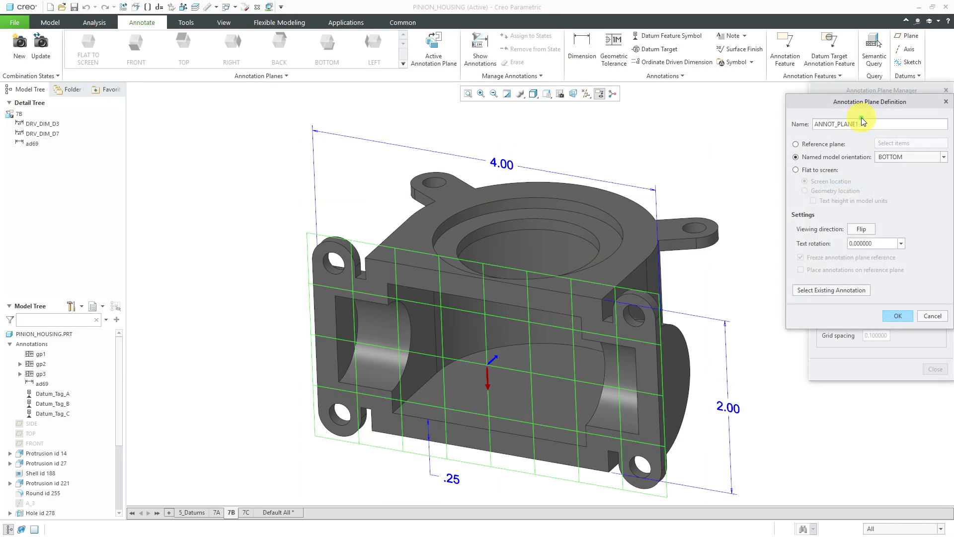
pyautogui.click(866, 121)
pyautogui.doubleClick(865, 121)
pyautogui.write('7')
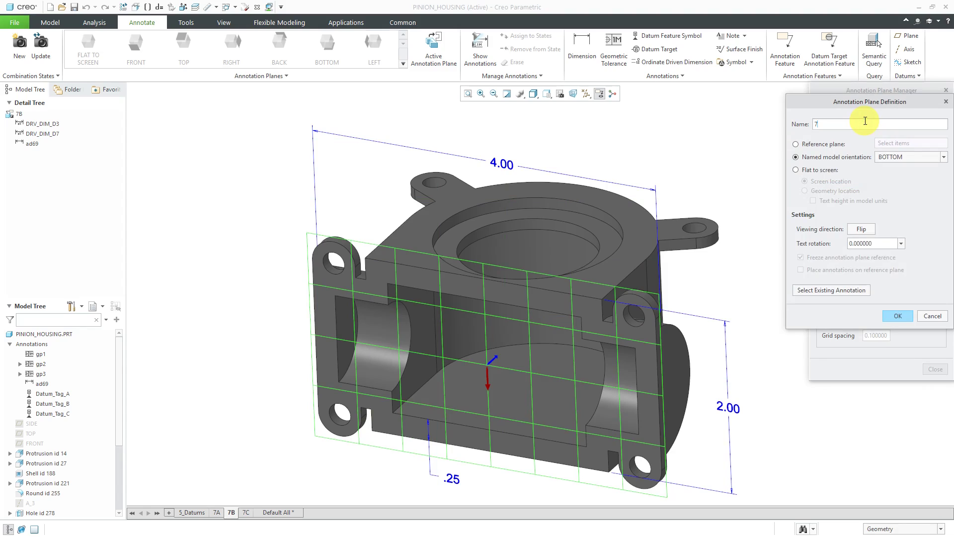
pyautogui.write('B')
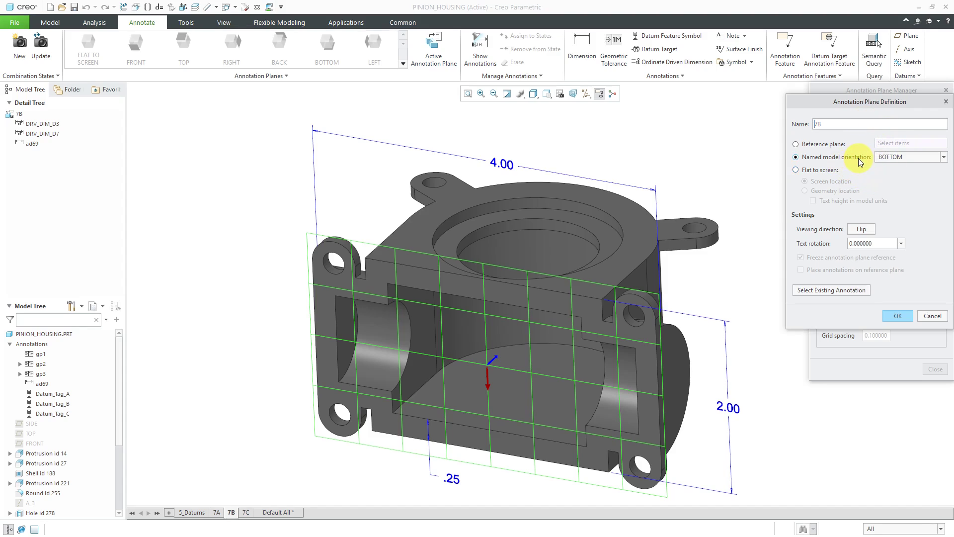
# - Give plane 7B a 90° text rotation, close the manager and activate 7B
pyautogui.click(900, 243)
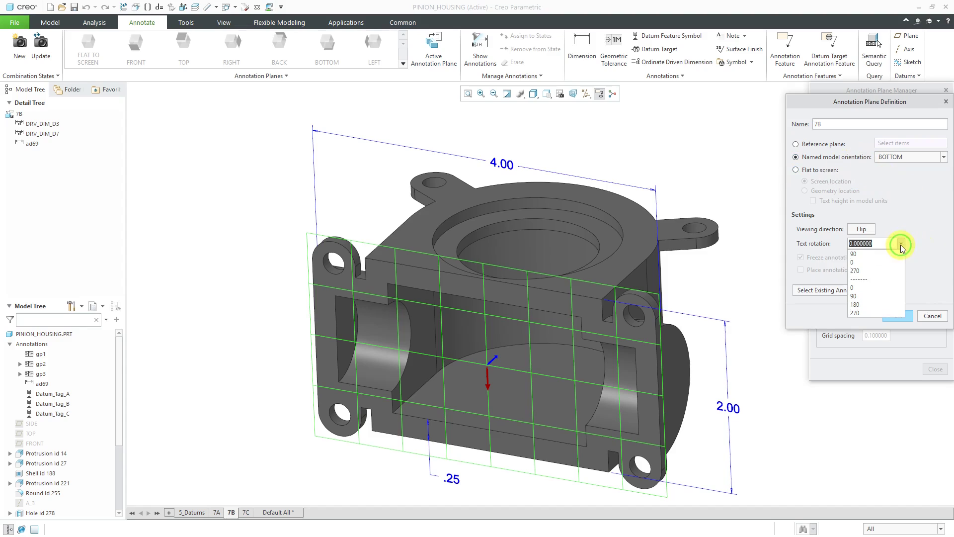
pyautogui.click(896, 253)
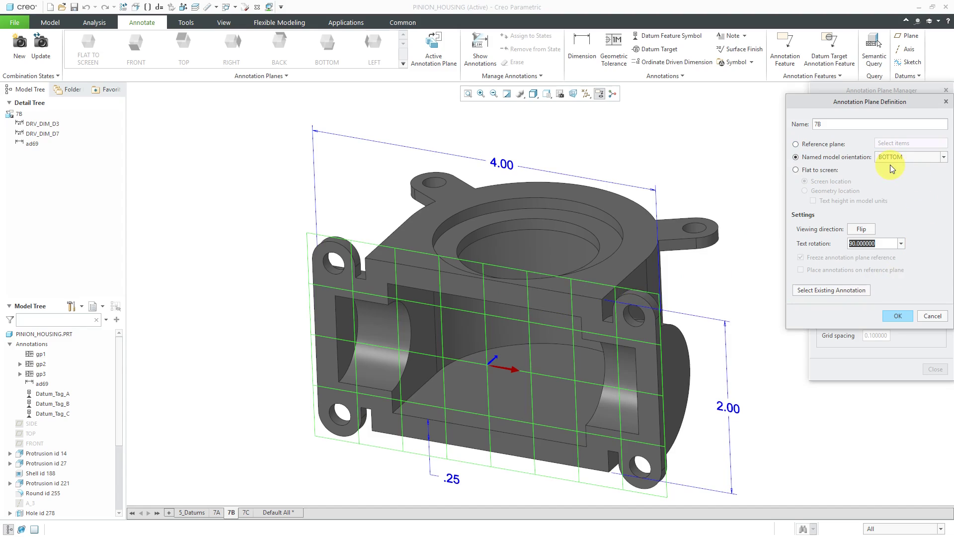
pyautogui.click(896, 315)
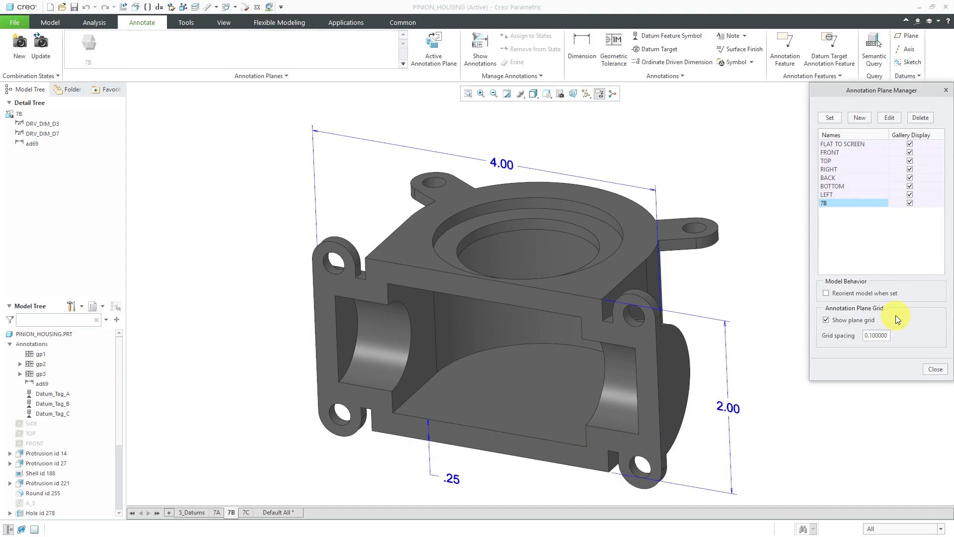
pyautogui.click(846, 221)
pyautogui.click(935, 369)
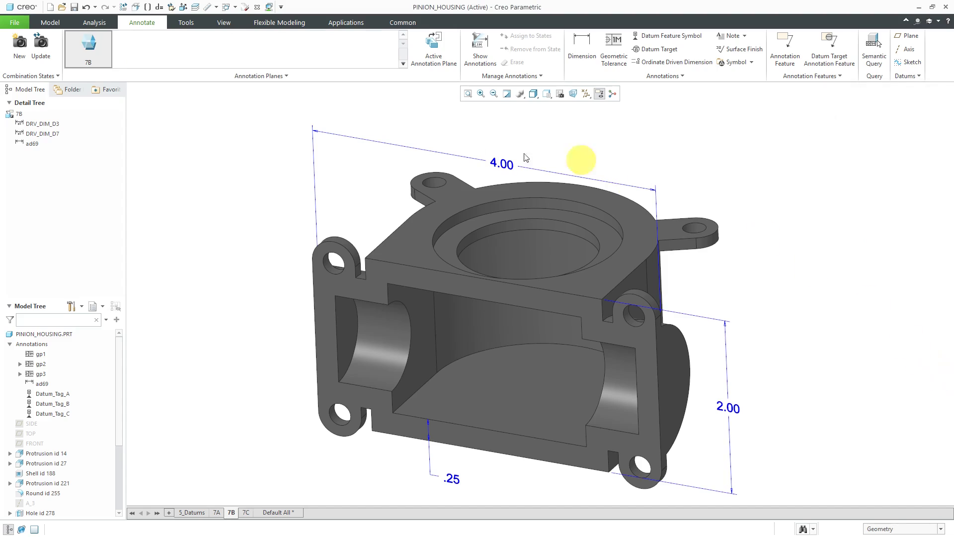
pyautogui.click(92, 49)
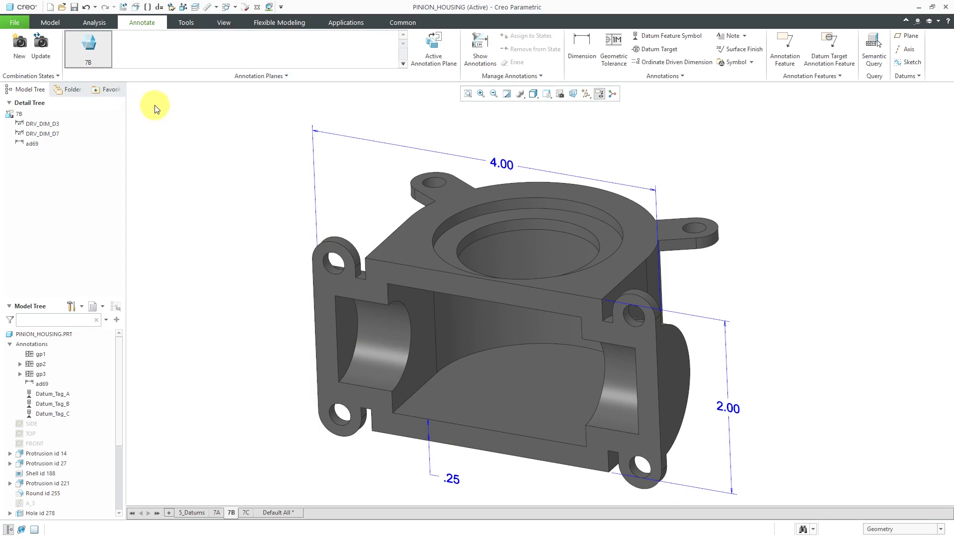
# - Remove BOTTOM from the Annotation Planes gallery, then check and close the Annotation Plane Manager
pyautogui.scroll(1, 380, 50)
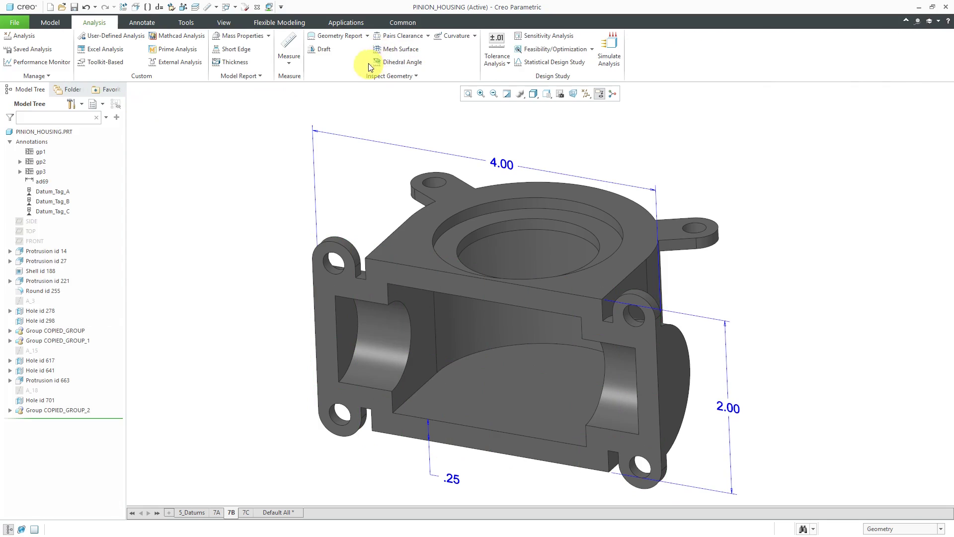
pyautogui.click(137, 21)
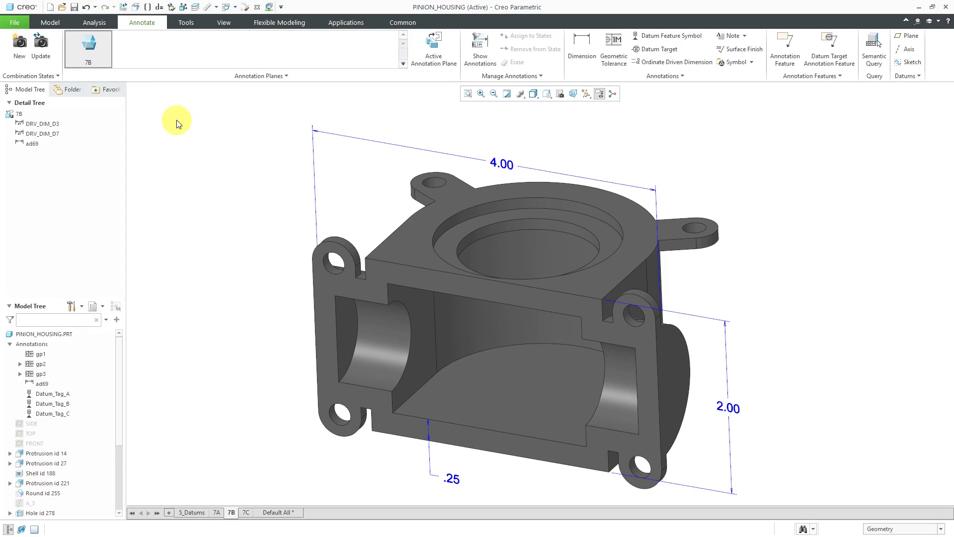
pyautogui.click(403, 64)
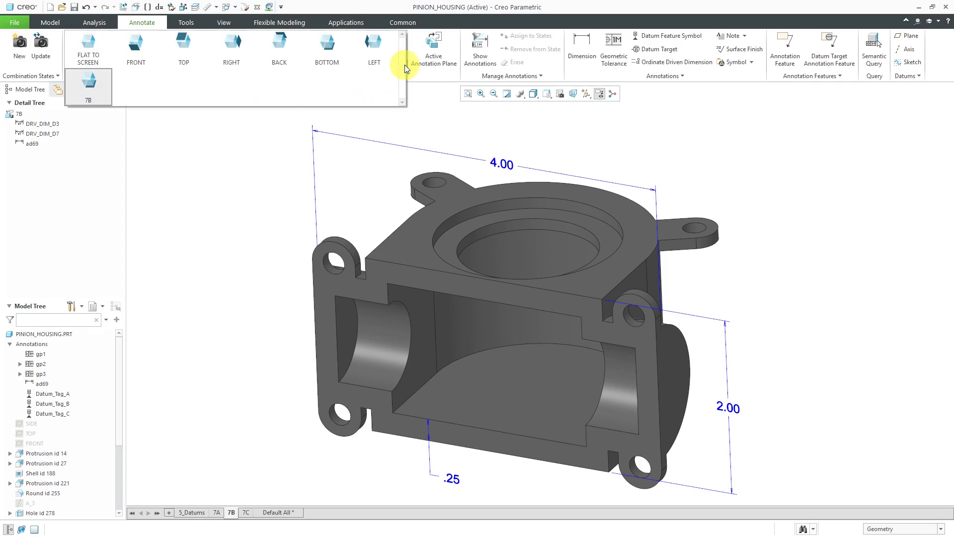
pyautogui.rightClick(327, 59)
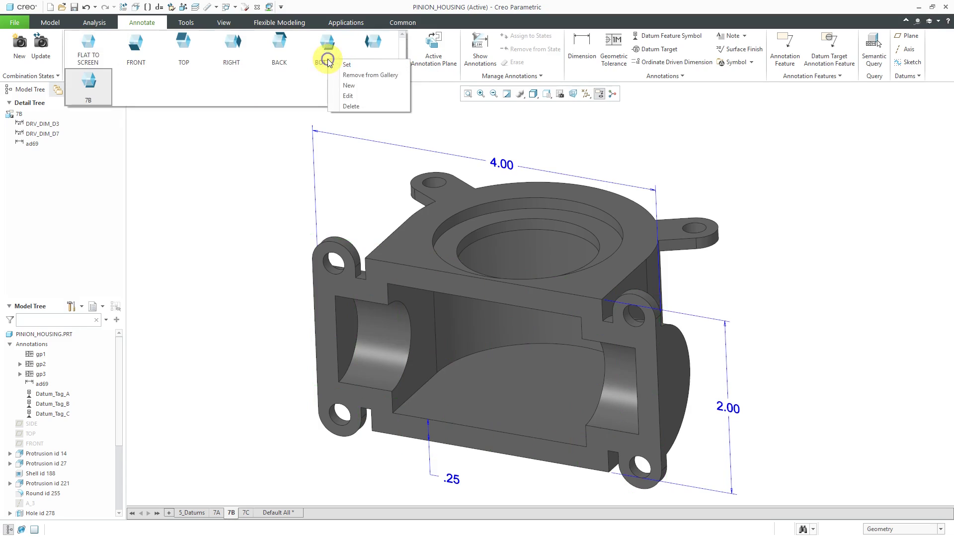
pyautogui.click(364, 75)
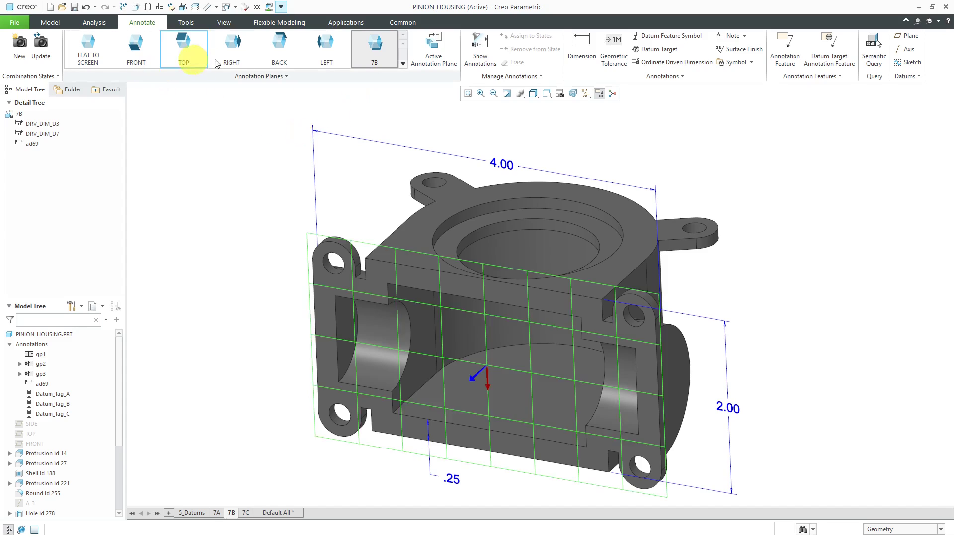
pyautogui.click(267, 78)
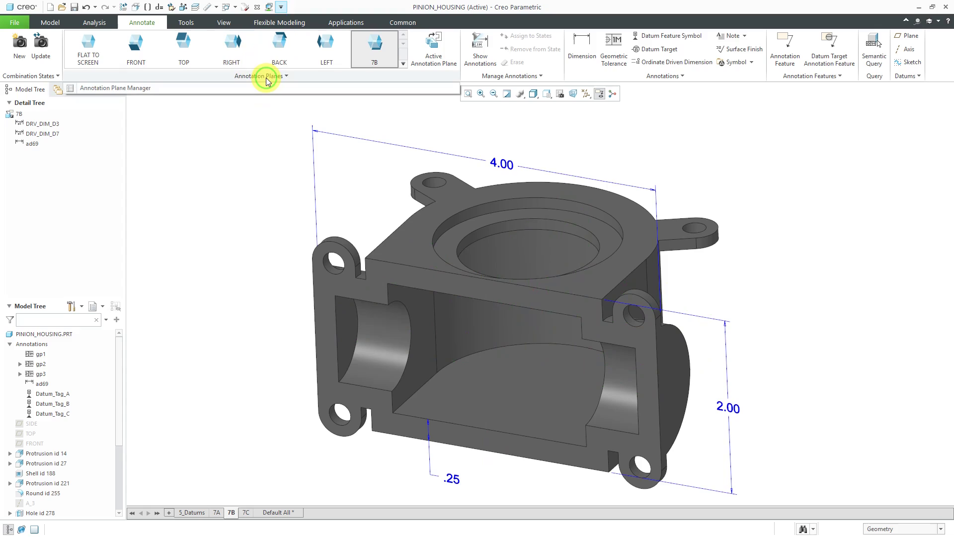
pyautogui.click(133, 88)
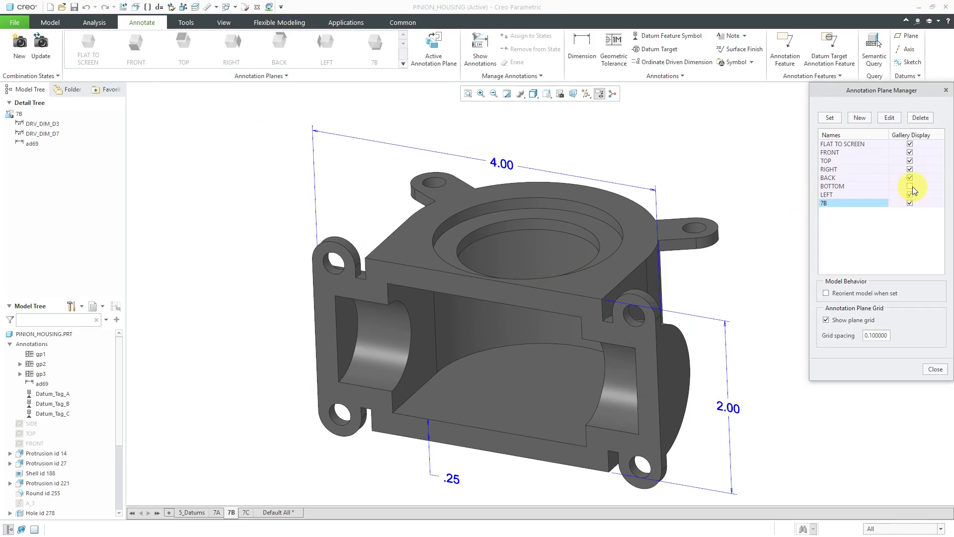
pyautogui.click(935, 370)
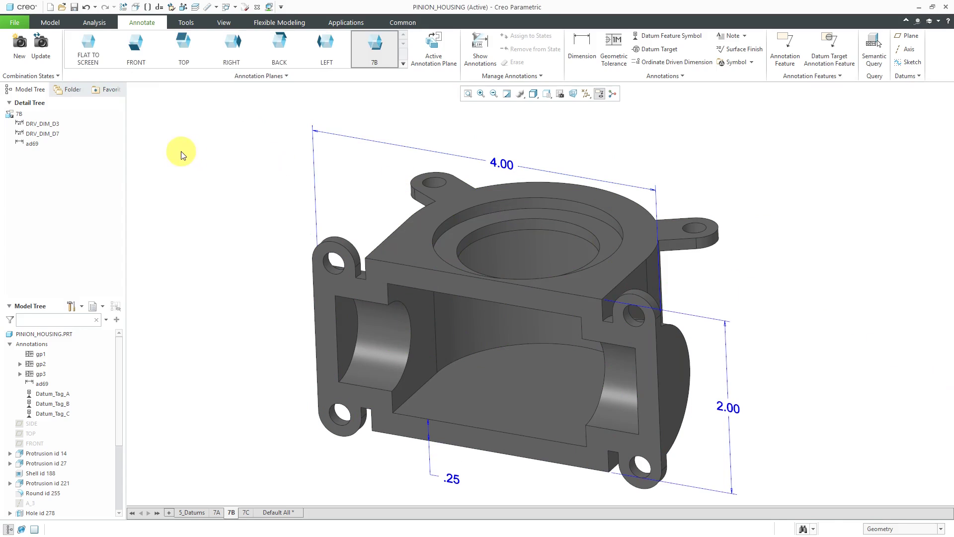
# - Place a dimension between the upper-left and lower-left mounting lug arcs
pyautogui.click(582, 54)
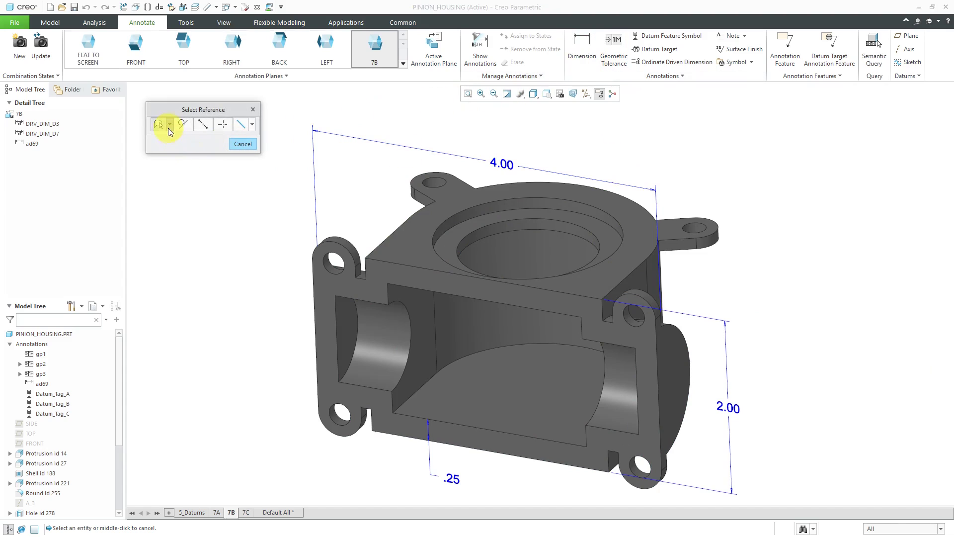
pyautogui.scroll(-3, 338, 286)
pyautogui.scroll(-3, 336, 197)
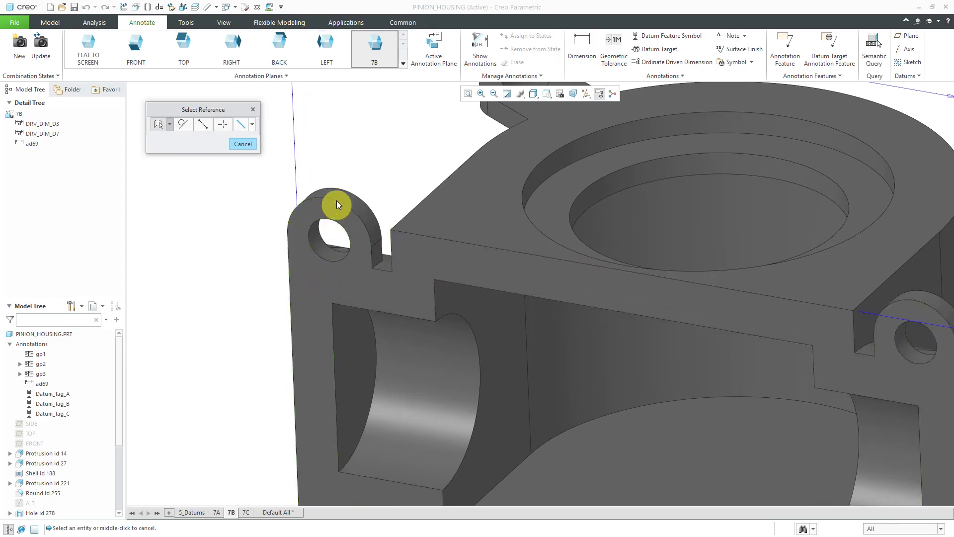
pyautogui.click(336, 198)
pyautogui.scroll(5, 336, 196)
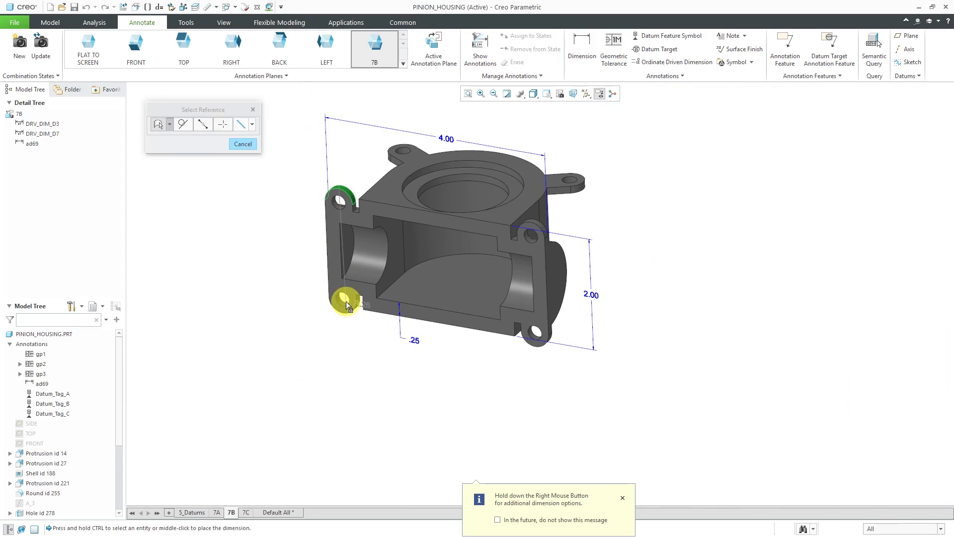
pyautogui.moveTo(346, 301); pyautogui.dragTo(354, 265, button='middle')
pyautogui.middleClick(351, 285)
pyautogui.scroll(-3, 350, 312)
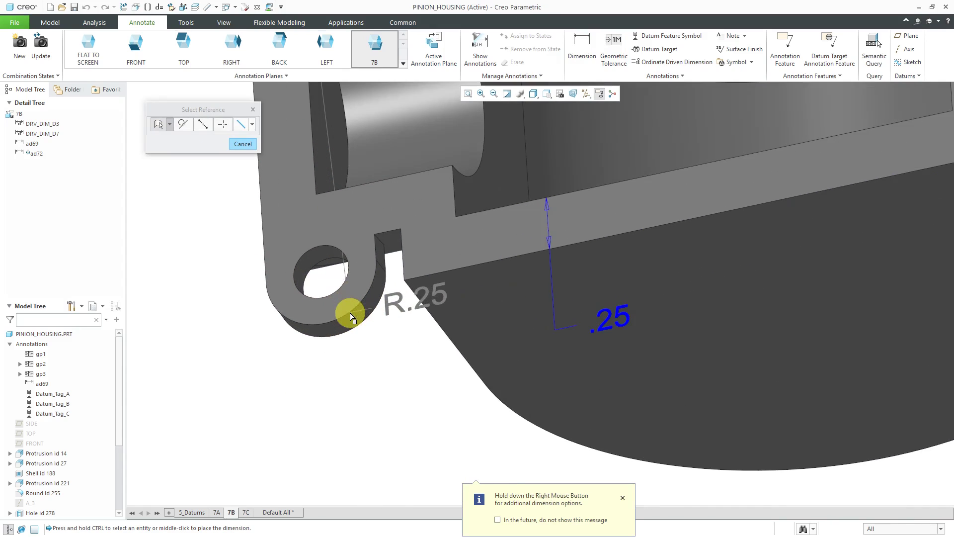
pyautogui.click(338, 329)
pyautogui.scroll(3, 338, 330)
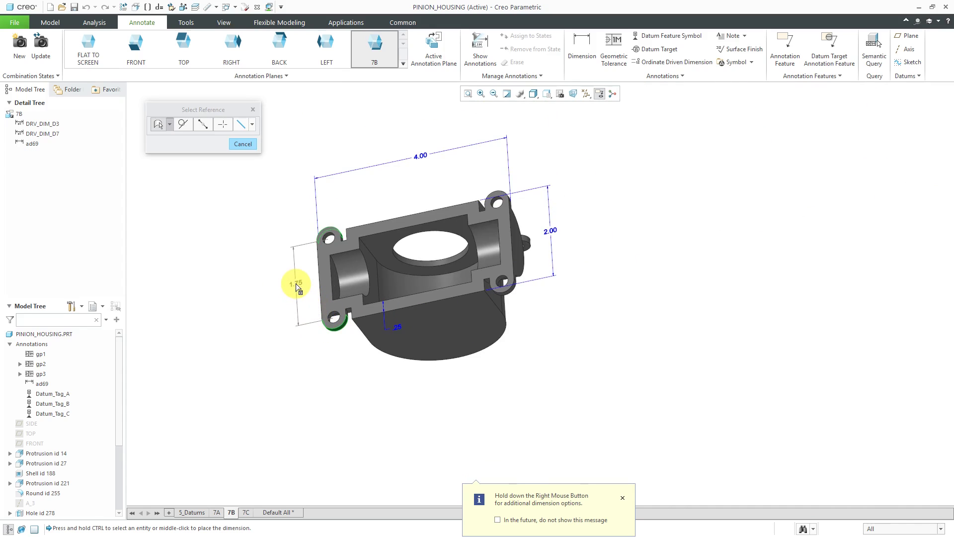
pyautogui.middleClick(322, 286)
# - Set both arc attachments to Max and move the 2.25 dimension text down-left
pyautogui.moveTo(340, 323); pyautogui.dragTo(424, 351, button='middle')
pyautogui.scroll(-2, 320, 226)
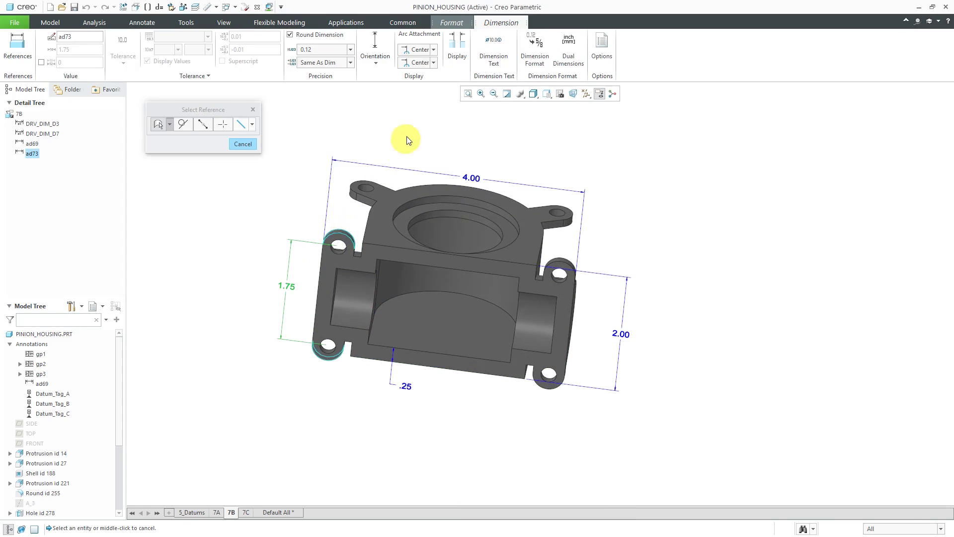
pyautogui.click(433, 50)
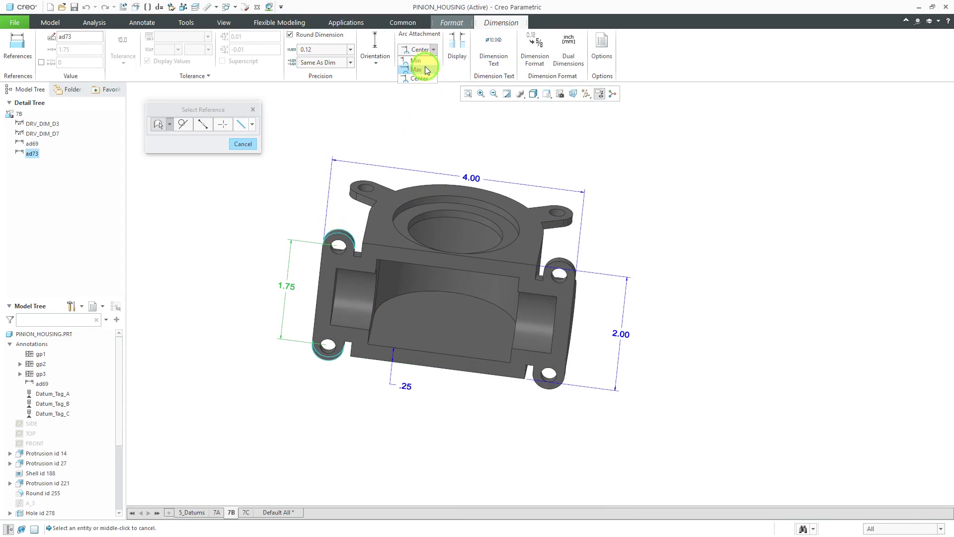
pyautogui.click(426, 70)
pyautogui.click(428, 63)
pyautogui.click(419, 82)
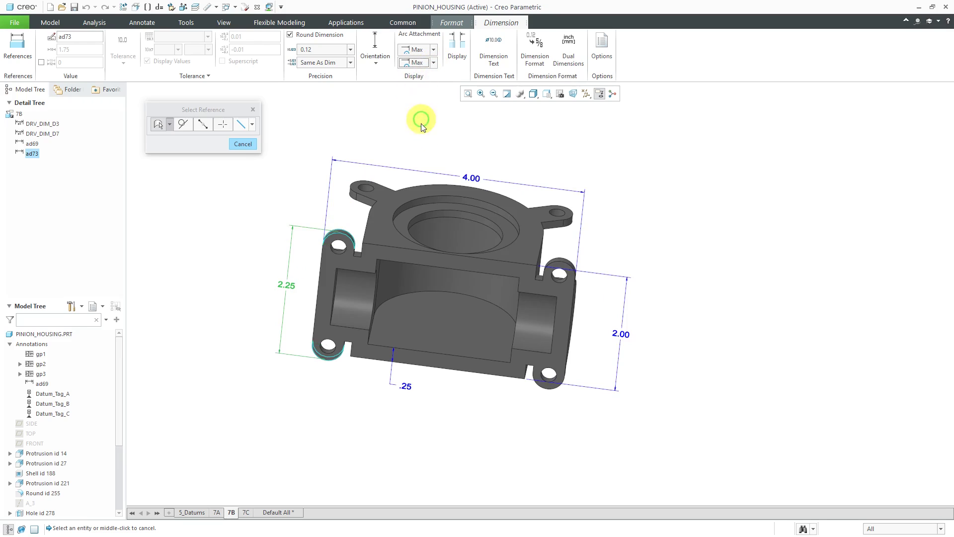
pyautogui.moveTo(426, 187); pyautogui.dragTo(404, 155, button='middle')
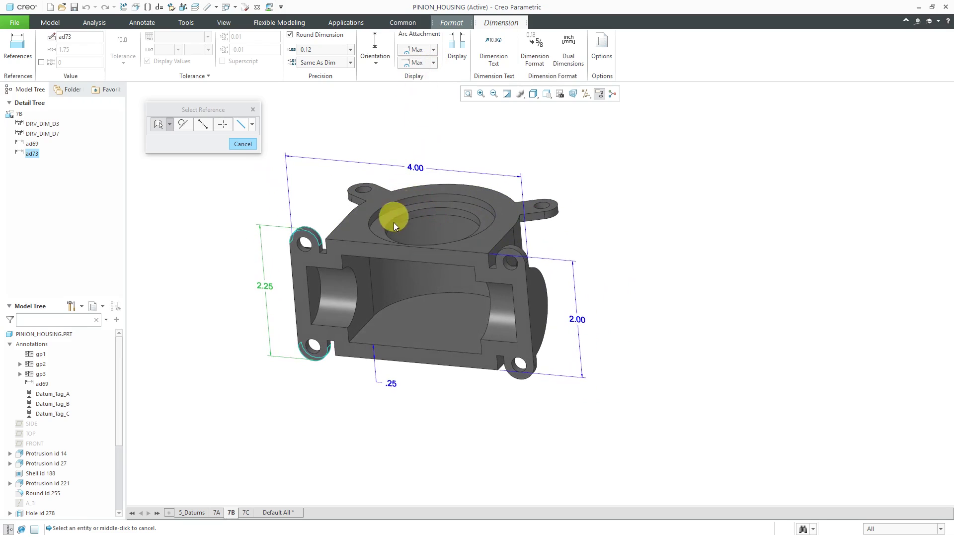
pyautogui.moveTo(380, 237); pyautogui.dragTo(486, 240, button='middle')
pyautogui.scroll(-3, 365, 291)
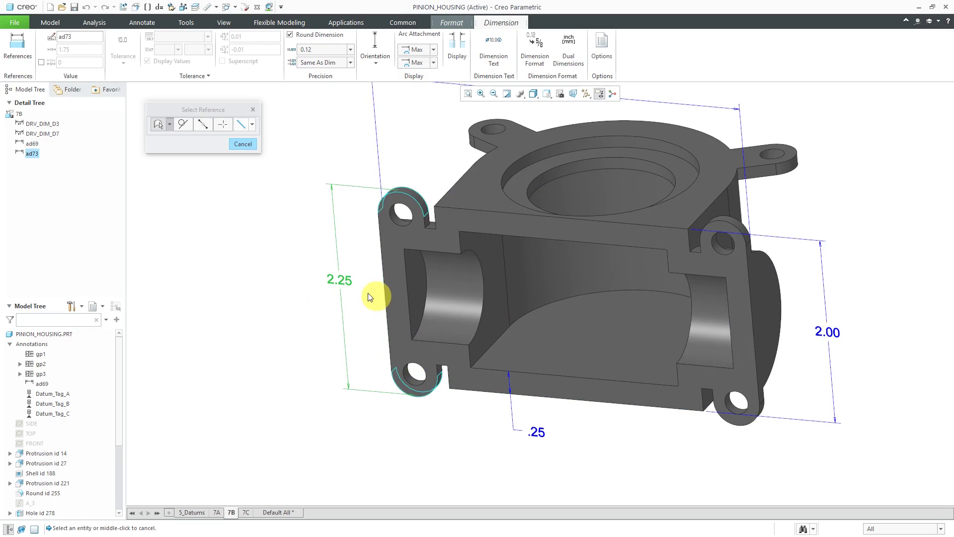
pyautogui.moveTo(347, 283); pyautogui.dragTo(347, 290)
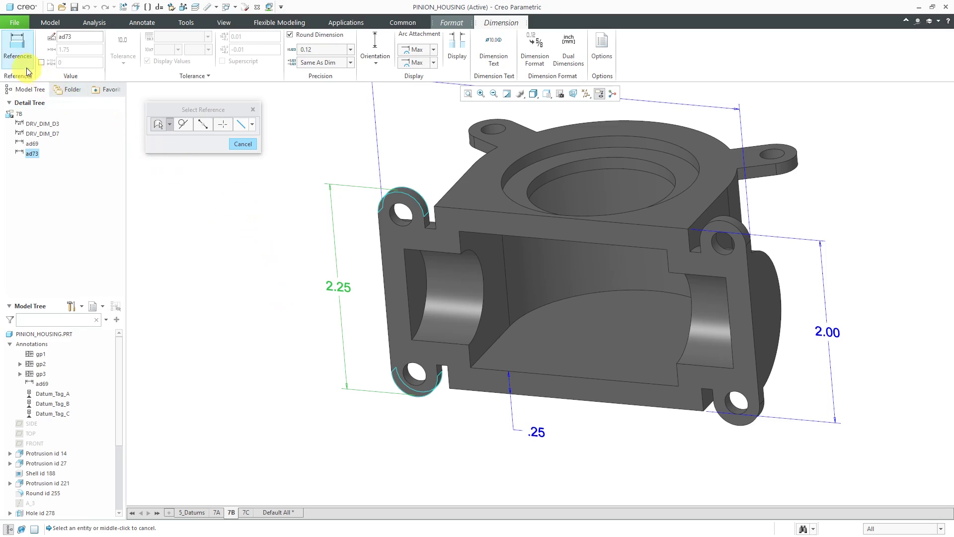
# - Accept the Surf:F25(ROUND) and Surf:F14(ROUND) references and finish the 2.25 dimension
pyautogui.click(18, 50)
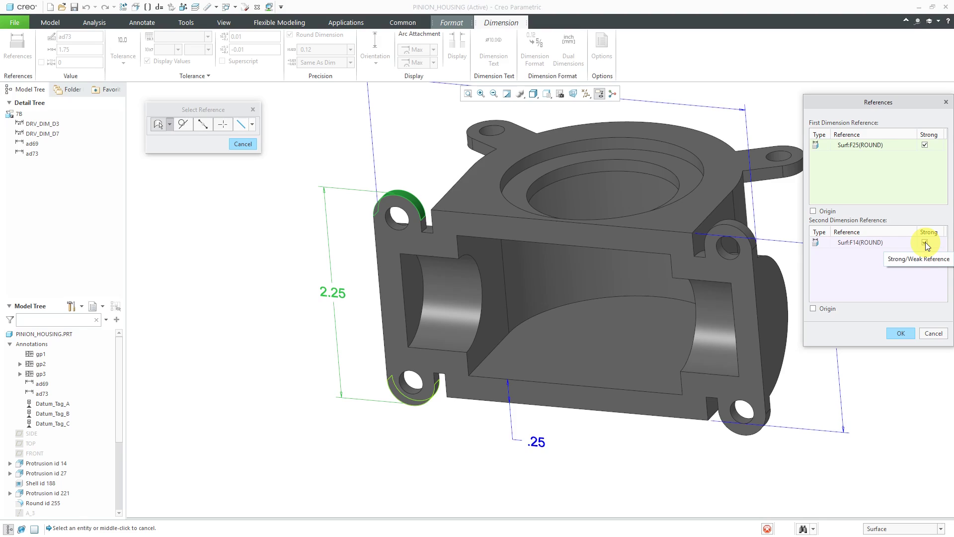
pyautogui.click(904, 332)
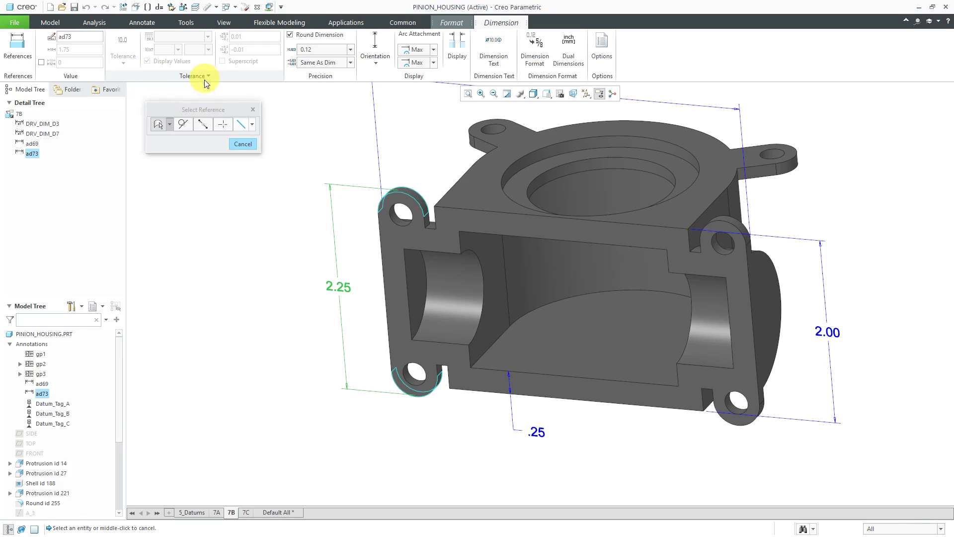
pyautogui.click(244, 144)
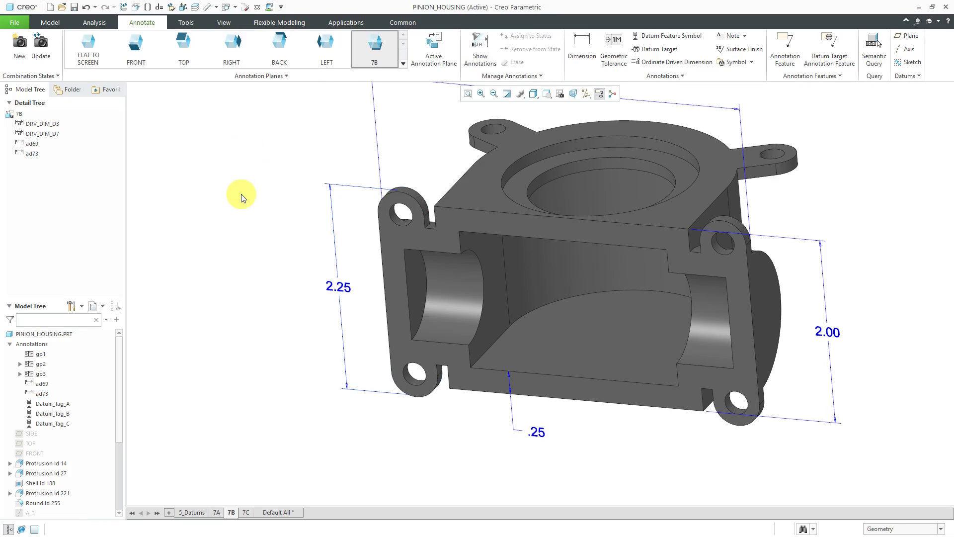
# - Set tol_display to yes in the Configuration Editor and save it as config.pro
pyautogui.click(16, 23)
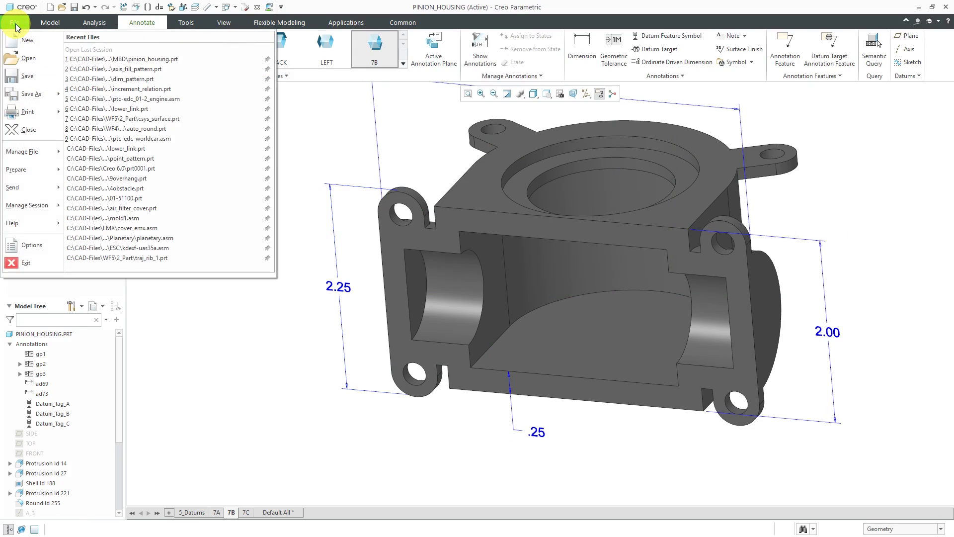
pyautogui.click(44, 246)
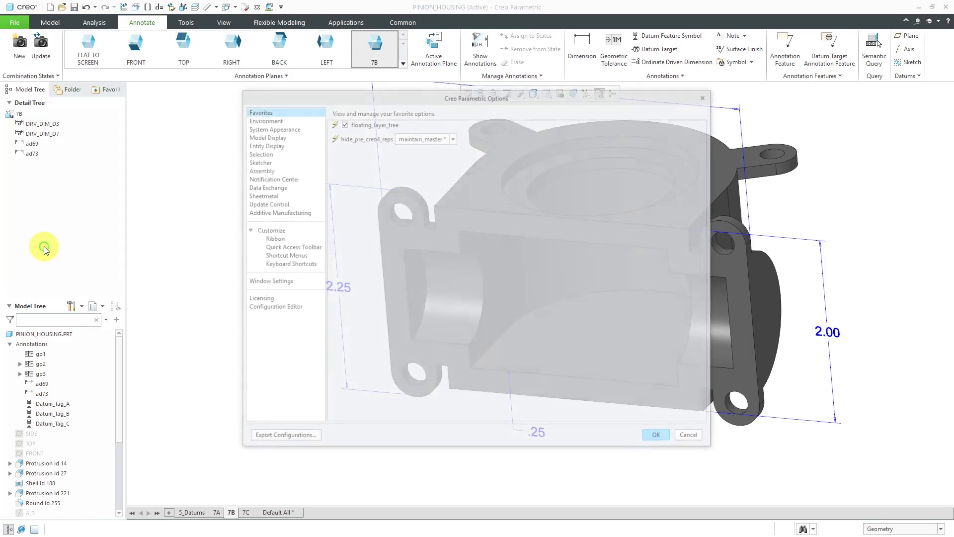
pyautogui.click(293, 306)
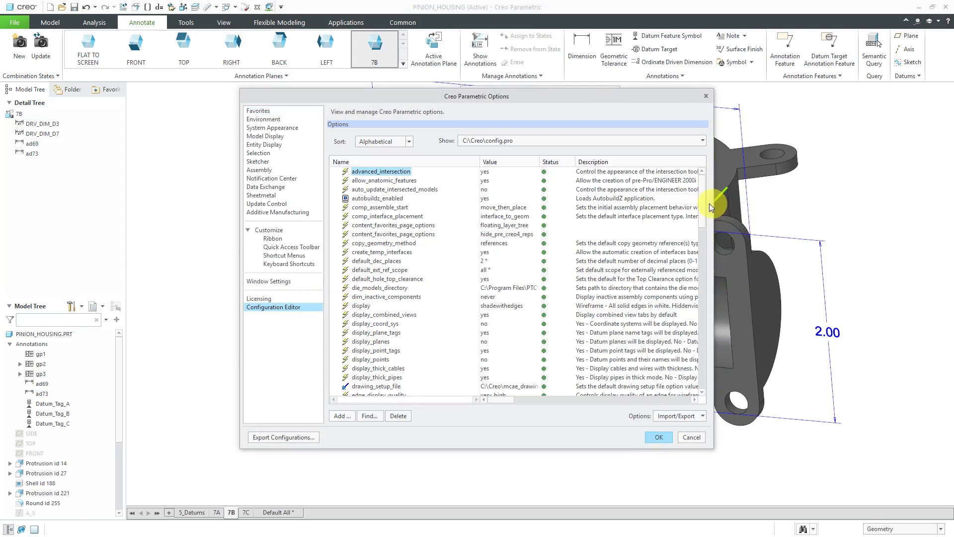
pyautogui.moveTo(702, 204); pyautogui.dragTo(697, 359)
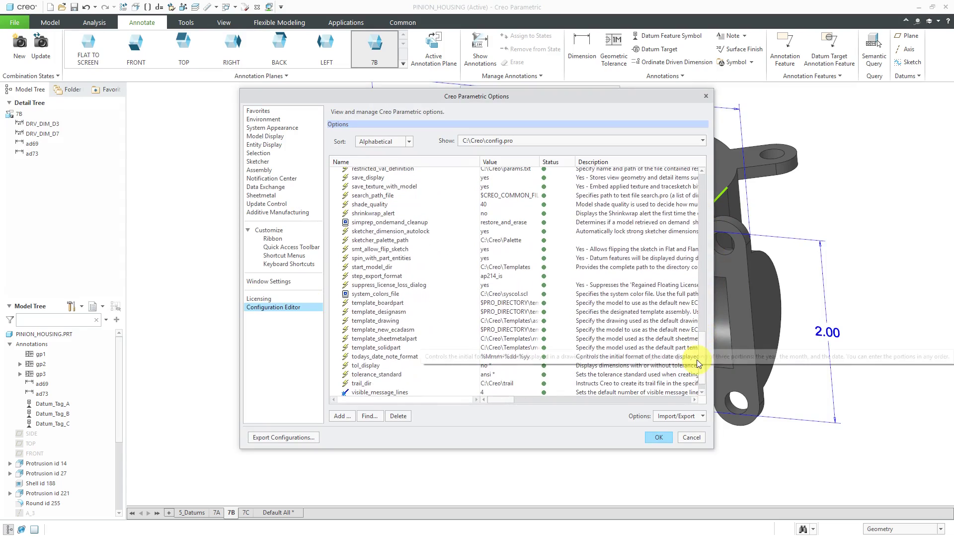
pyautogui.click(501, 367)
pyautogui.click(535, 366)
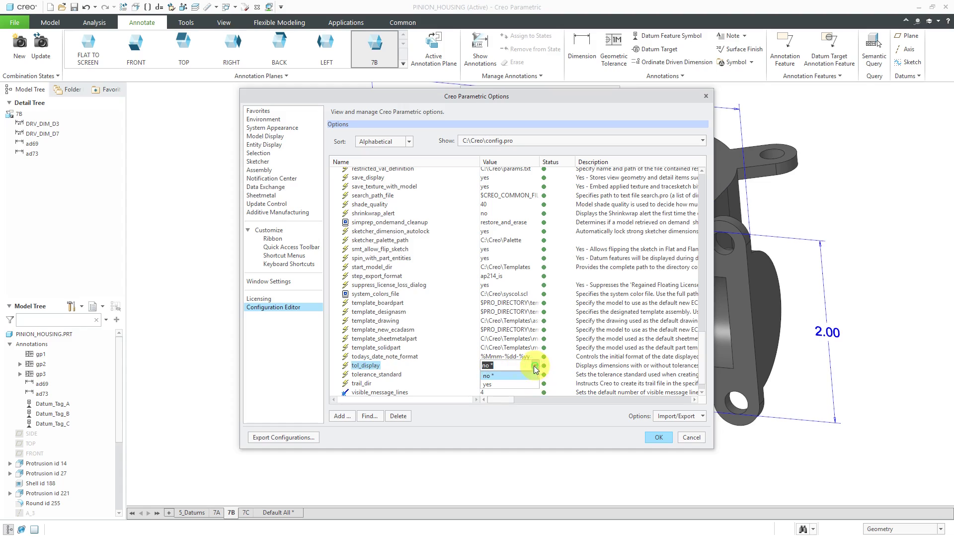
pyautogui.click(513, 384)
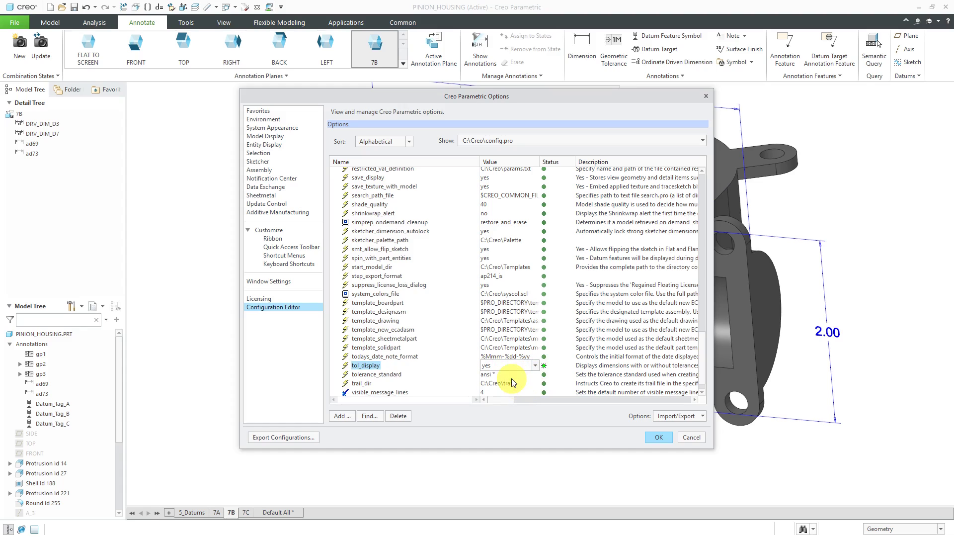
pyautogui.click(659, 437)
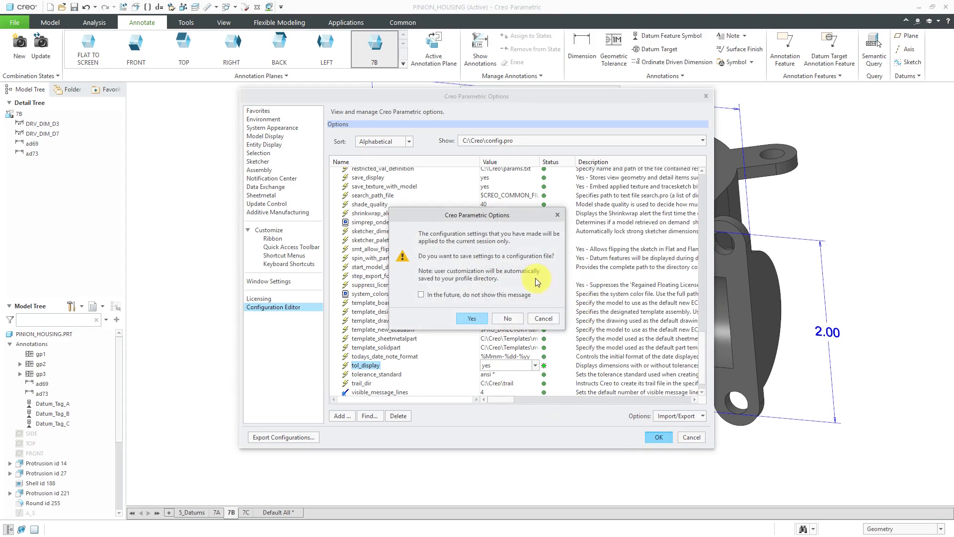
pyautogui.click(478, 317)
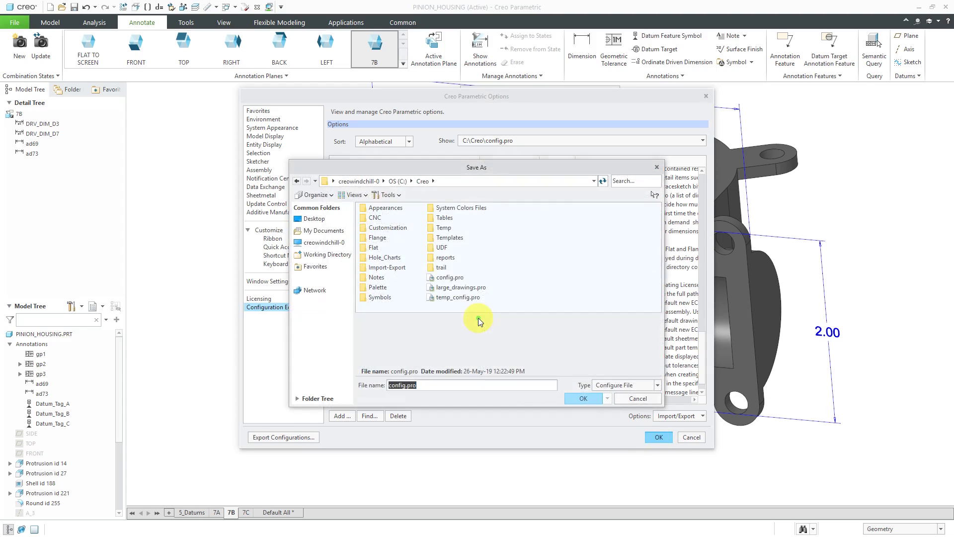
pyautogui.click(587, 398)
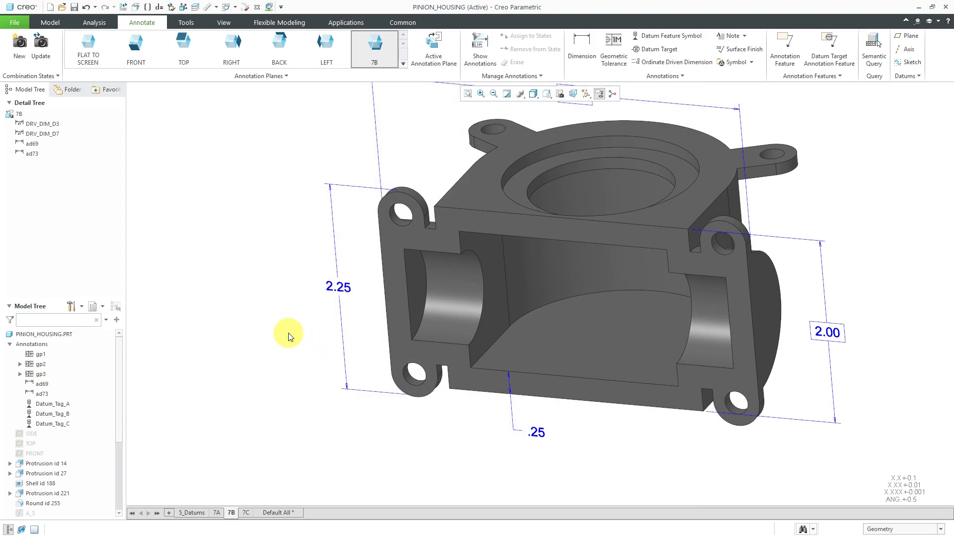
# - Give the 2.25 dimension a Symmetric tolerance and enter a 0.005 tolerance amount
pyautogui.click(340, 287)
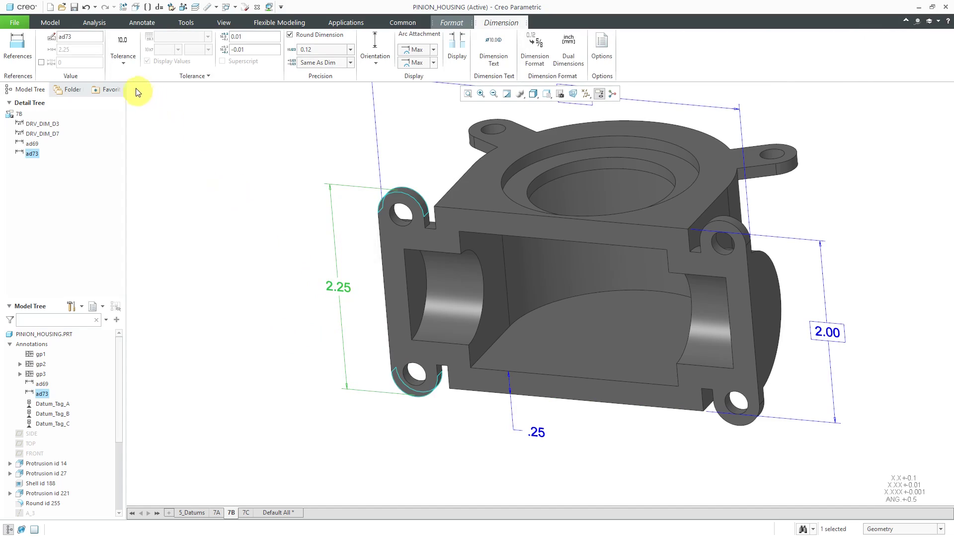
pyautogui.click(120, 59)
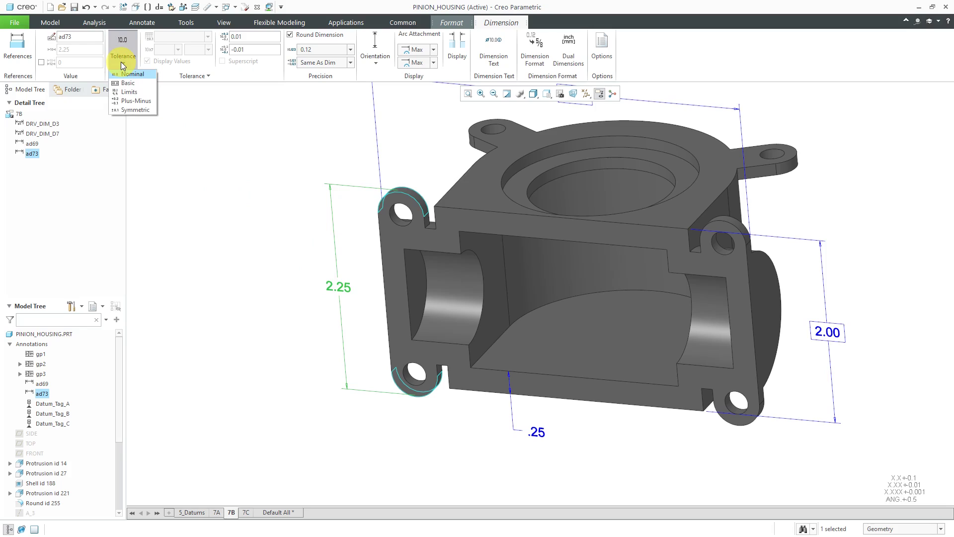
pyautogui.click(128, 111)
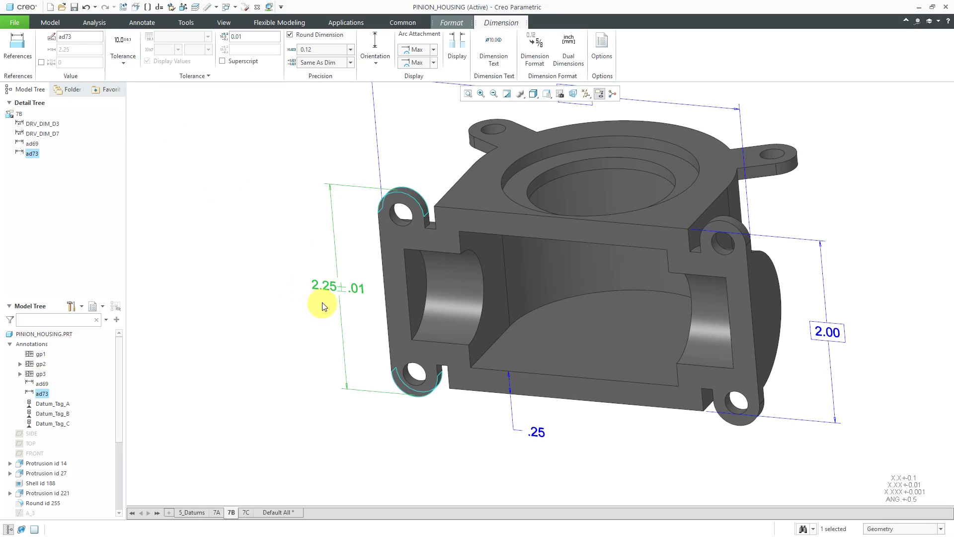
pyautogui.click(253, 38)
pyautogui.write('05')
# - Set the 2.25 dimension to 0.12 precision with Round Dimension turned off
pyautogui.click(232, 124)
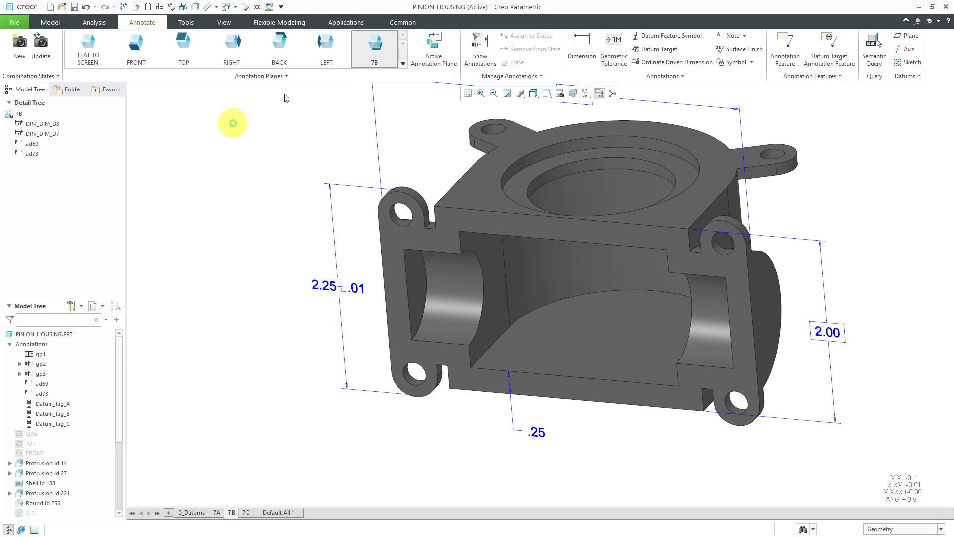
pyautogui.click(341, 287)
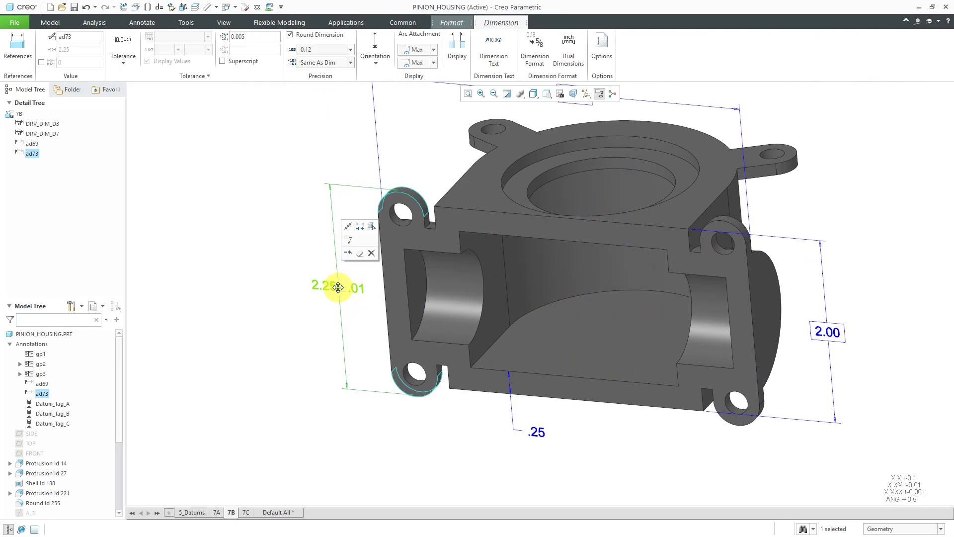
pyautogui.click(352, 50)
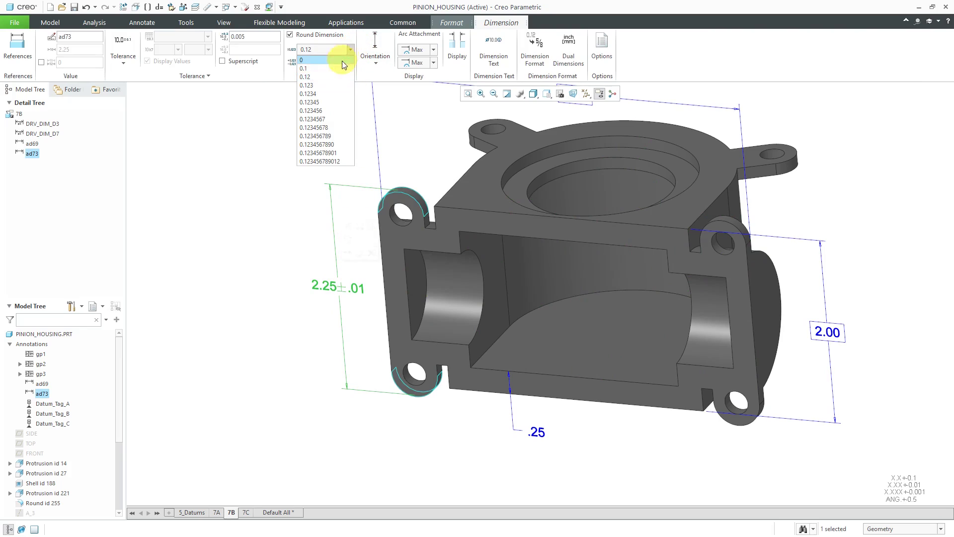
pyautogui.click(336, 83)
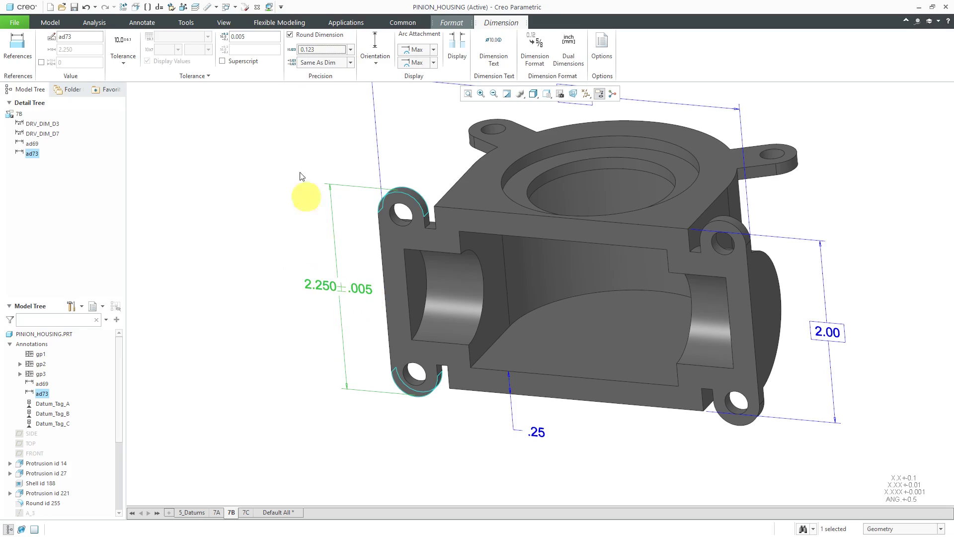
pyautogui.click(291, 36)
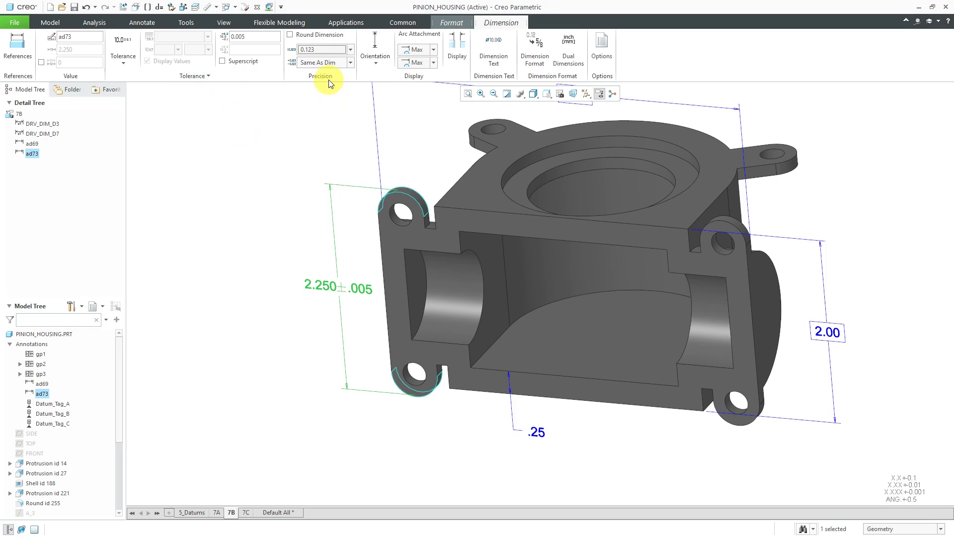
pyautogui.click(350, 64)
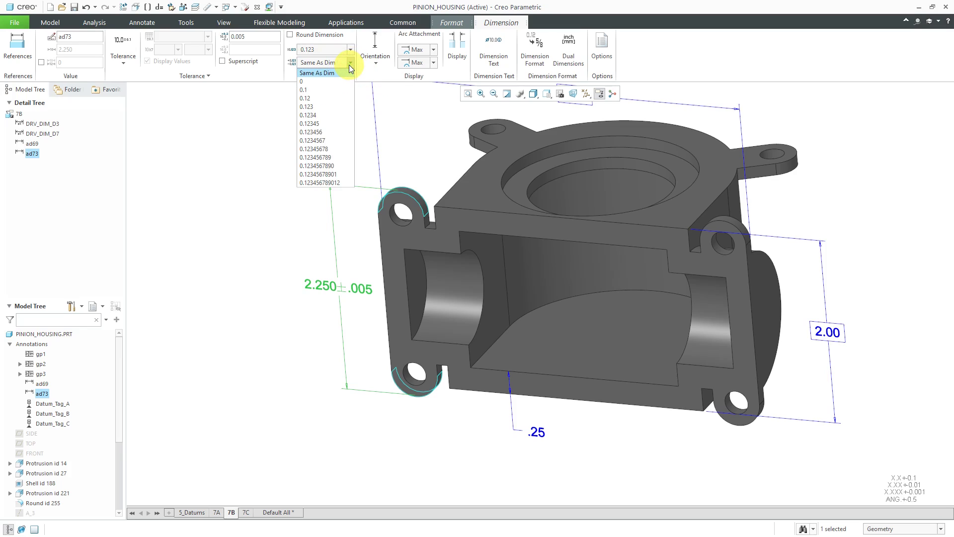
pyautogui.click(349, 63)
pyautogui.click(349, 50)
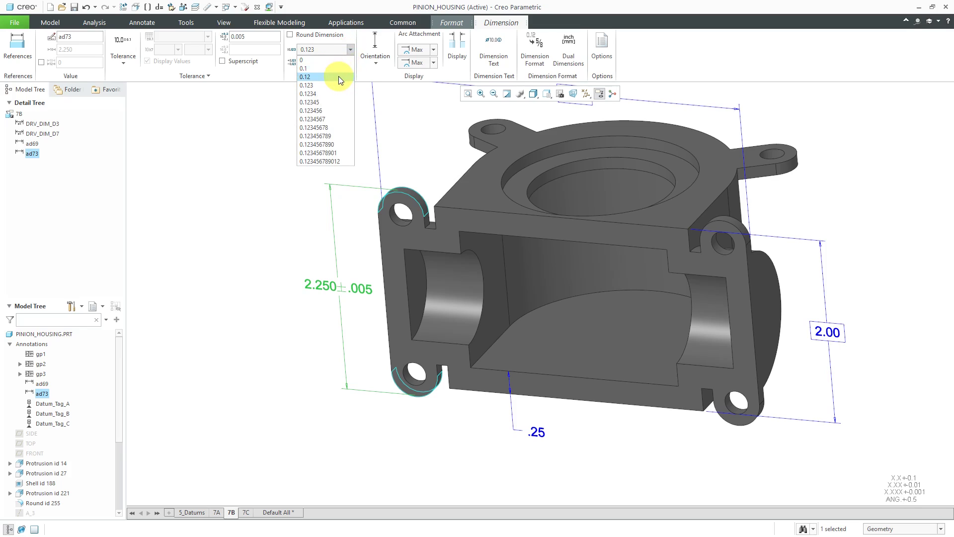
pyautogui.click(338, 76)
# - Set tolerance precision to 0.123 and enter a .005 tolerance
pyautogui.click(351, 63)
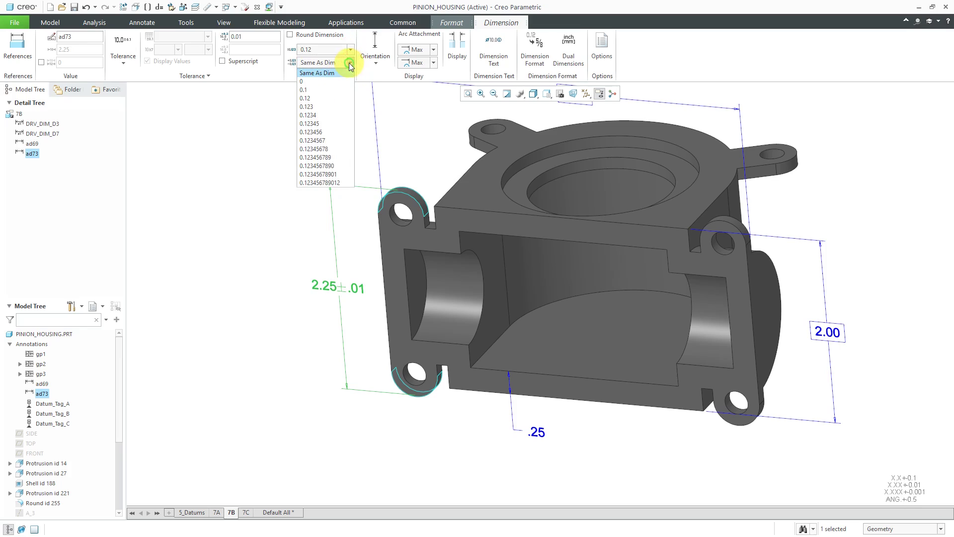
pyautogui.click(333, 108)
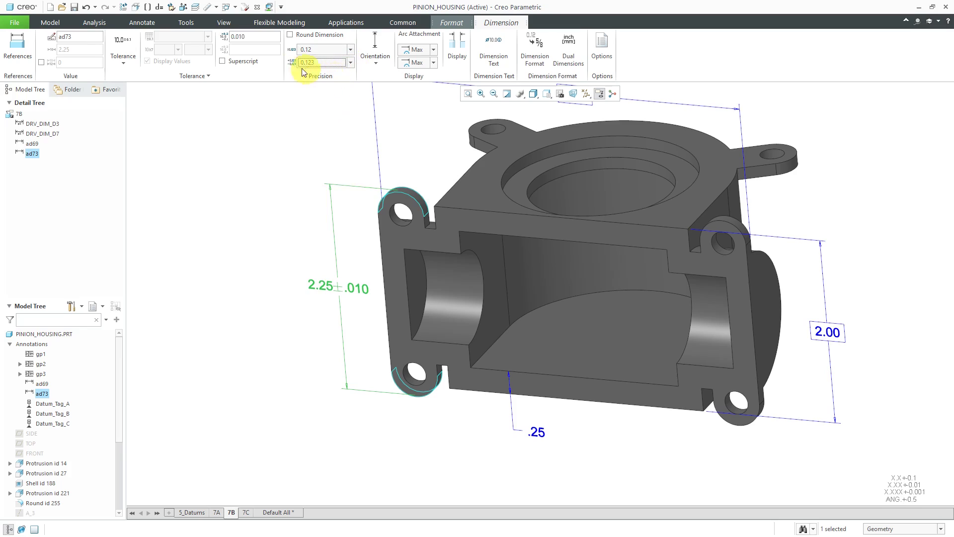
pyautogui.click(262, 38)
pyautogui.write('.005')
pyautogui.press('Return')
# - Mark the 2.25±.005 dimension as an Inspection dimension
pyautogui.click(382, 64)
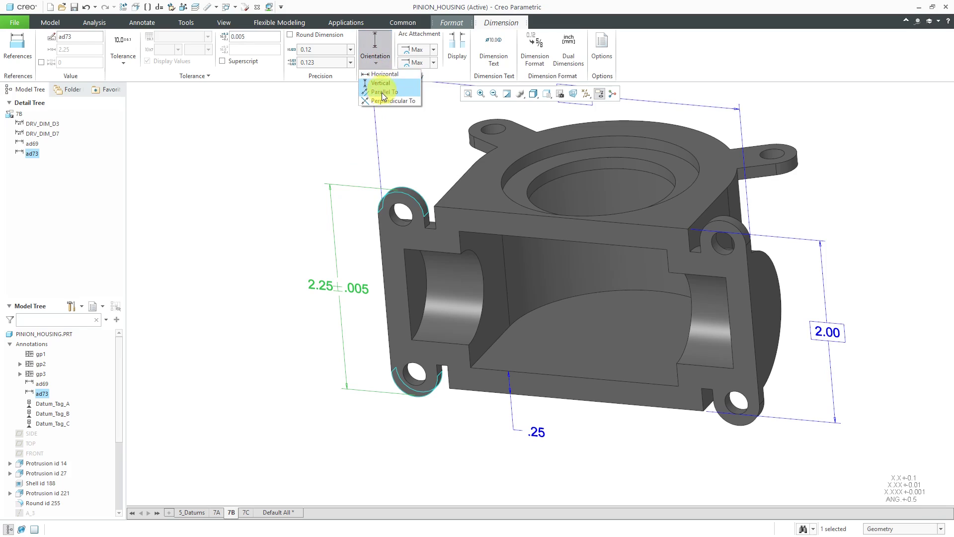
pyautogui.click(277, 132)
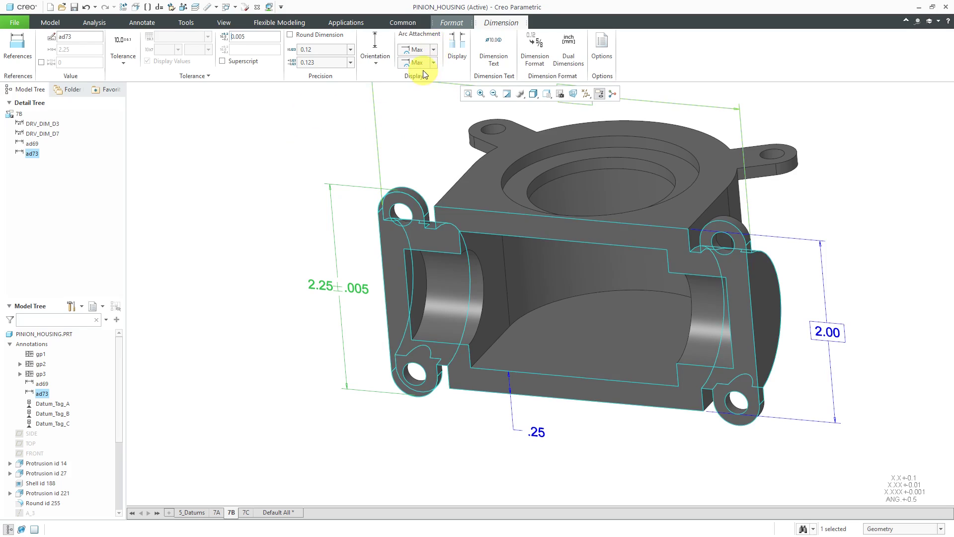
pyautogui.click(457, 55)
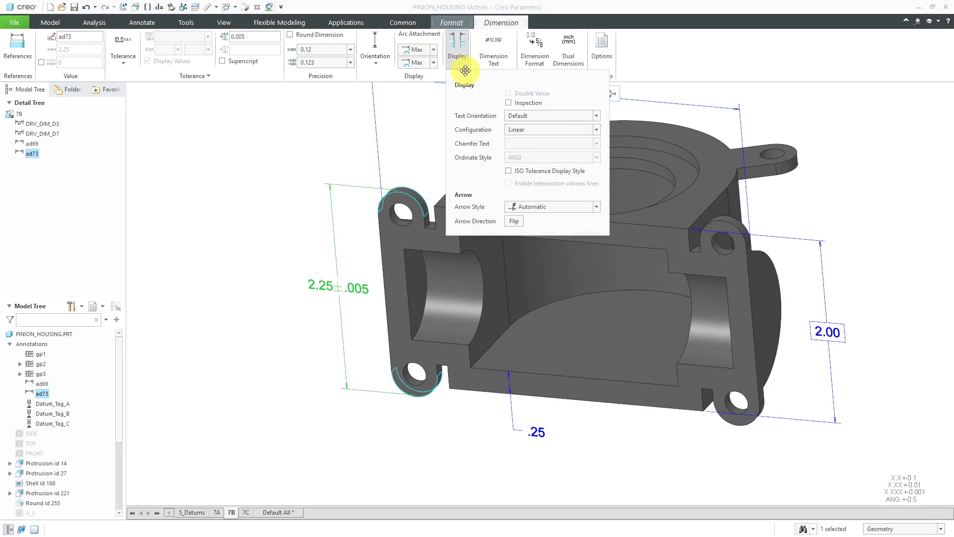
pyautogui.click(508, 102)
# - Add a 2X prefix before @D in the 2.25±.005 dimension text
pyautogui.click(486, 62)
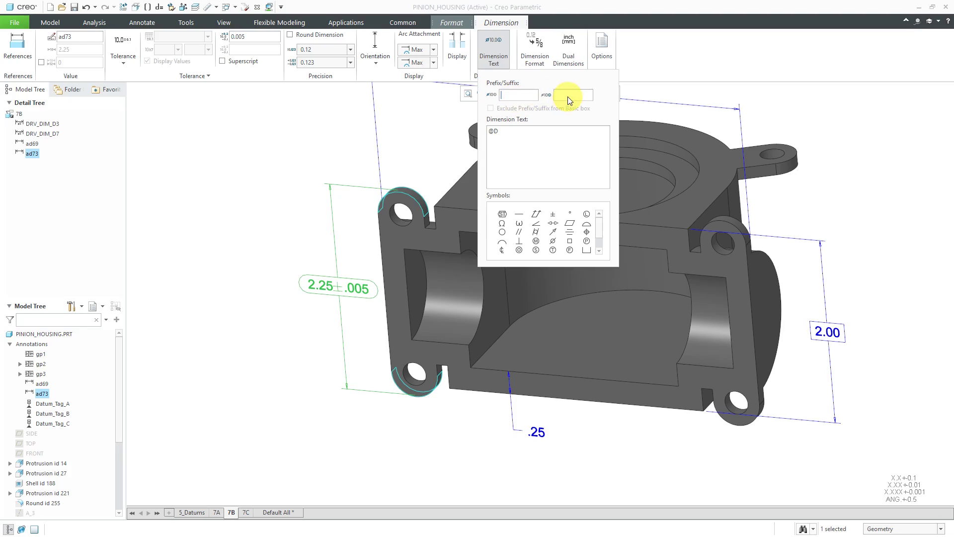
pyautogui.click(534, 135)
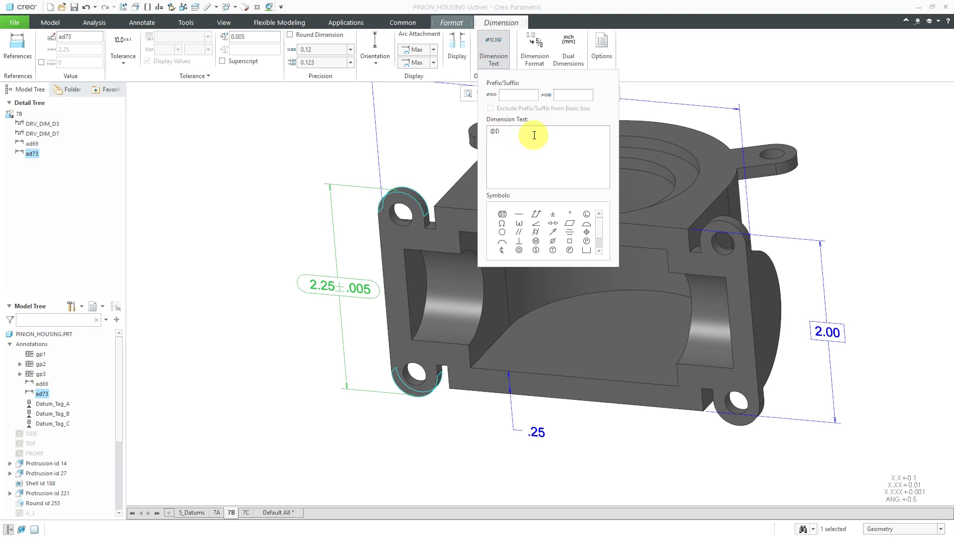
pyautogui.write('2')
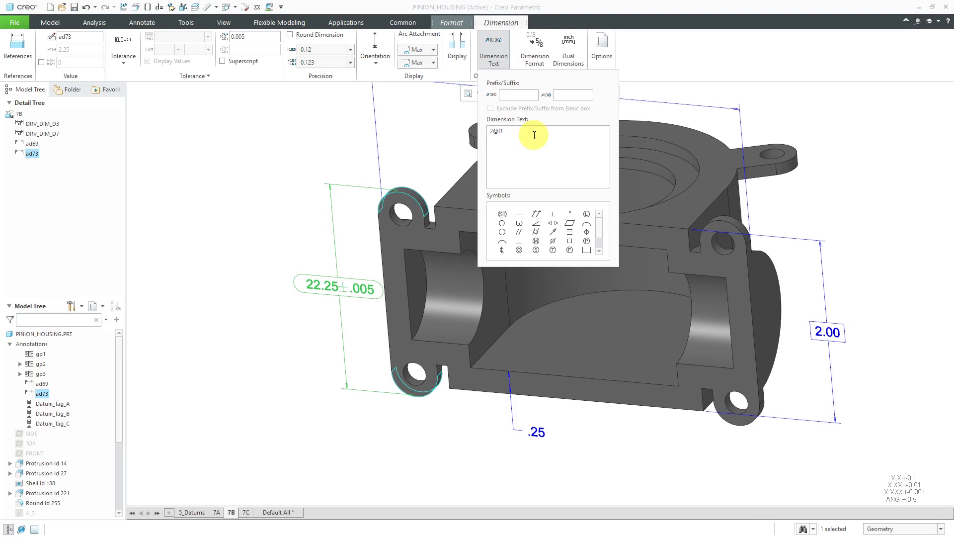
pyautogui.write('X')
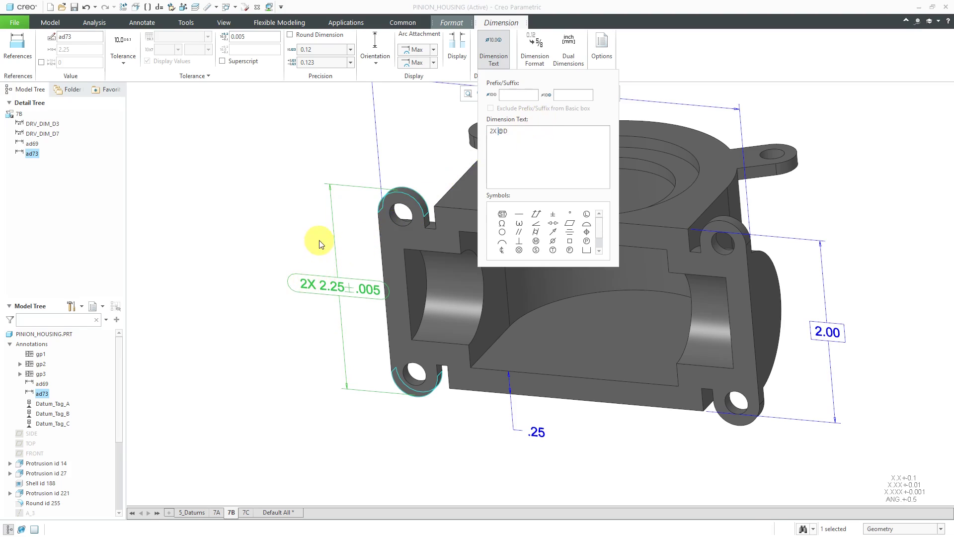
# - Keep the 2X 2.25±.005 dimension in Decimal format and set its dual dimension option
pyautogui.click(539, 57)
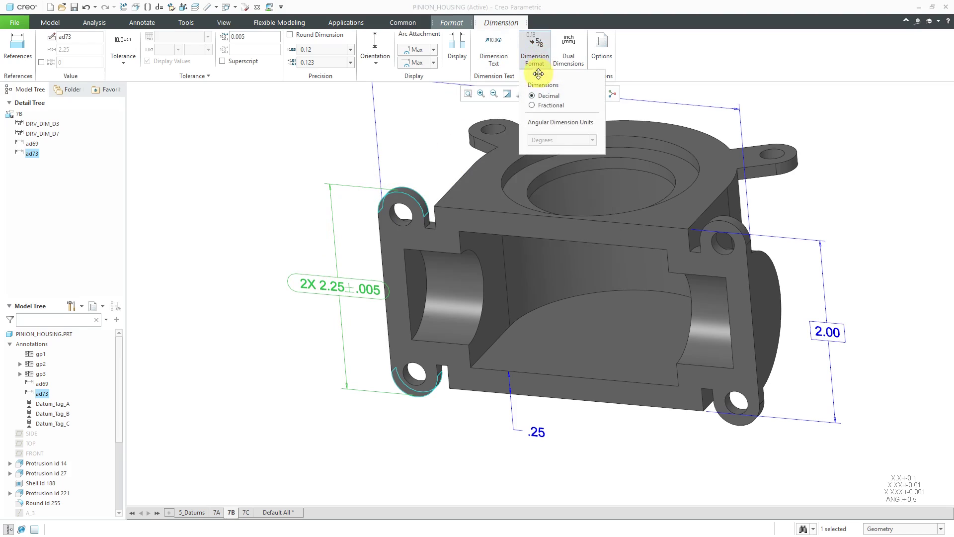
pyautogui.click(546, 105)
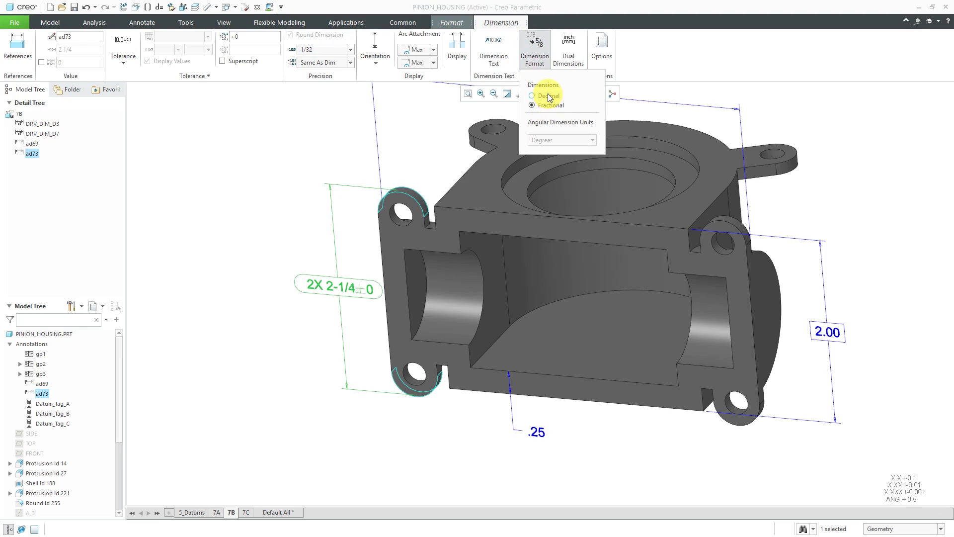
pyautogui.click(548, 95)
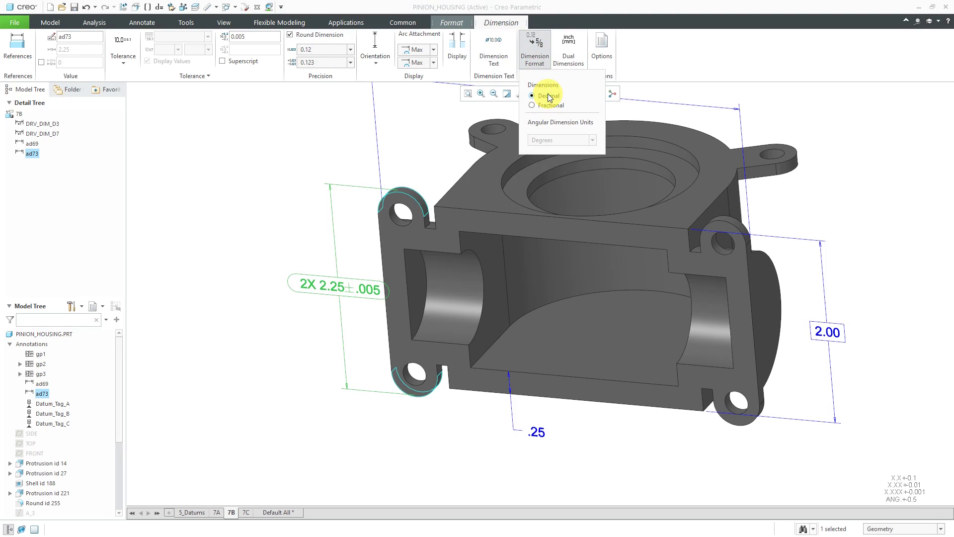
pyautogui.click(568, 63)
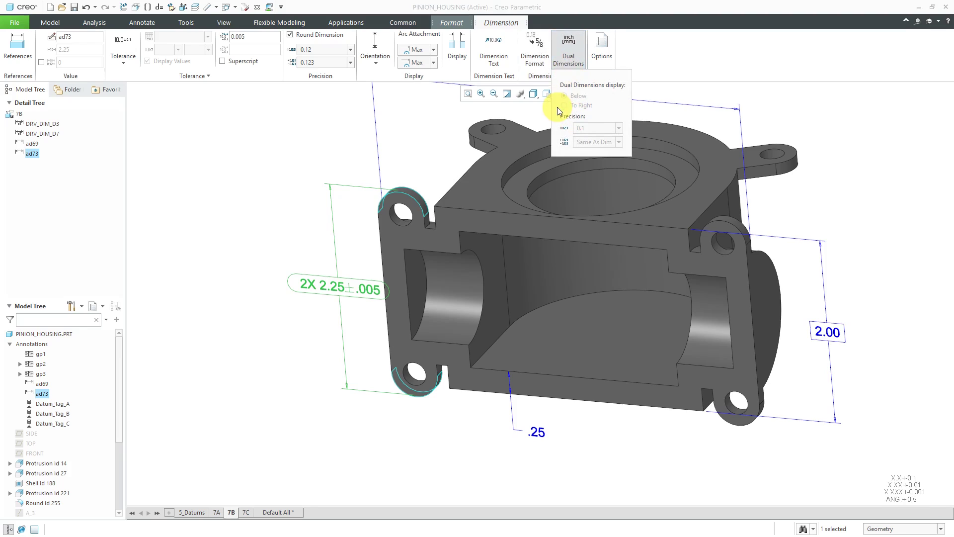
pyautogui.click(280, 172)
# - Move the 2X 2.25±.005 dimension text slightly left, closer to the housing
pyautogui.click(336, 286)
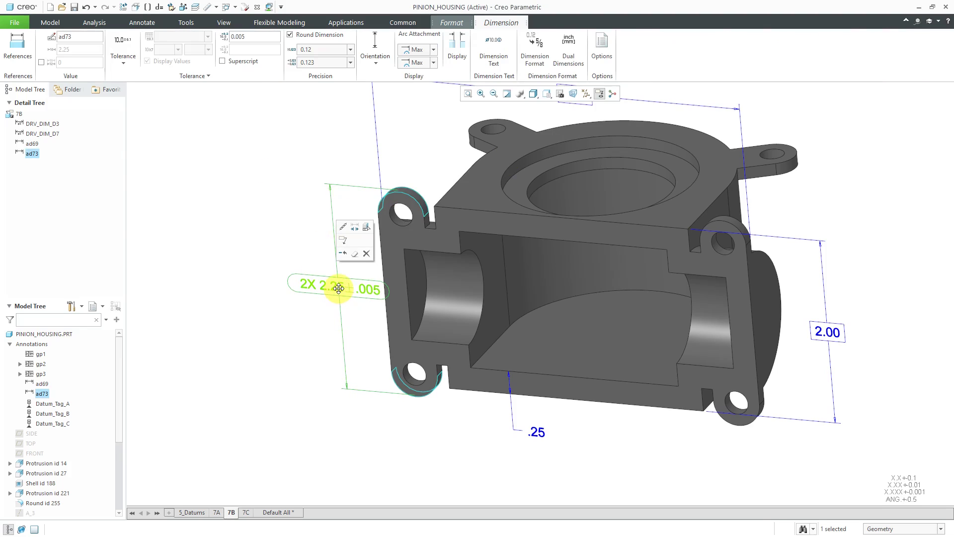
pyautogui.moveTo(336, 286); pyautogui.dragTo(321, 289)
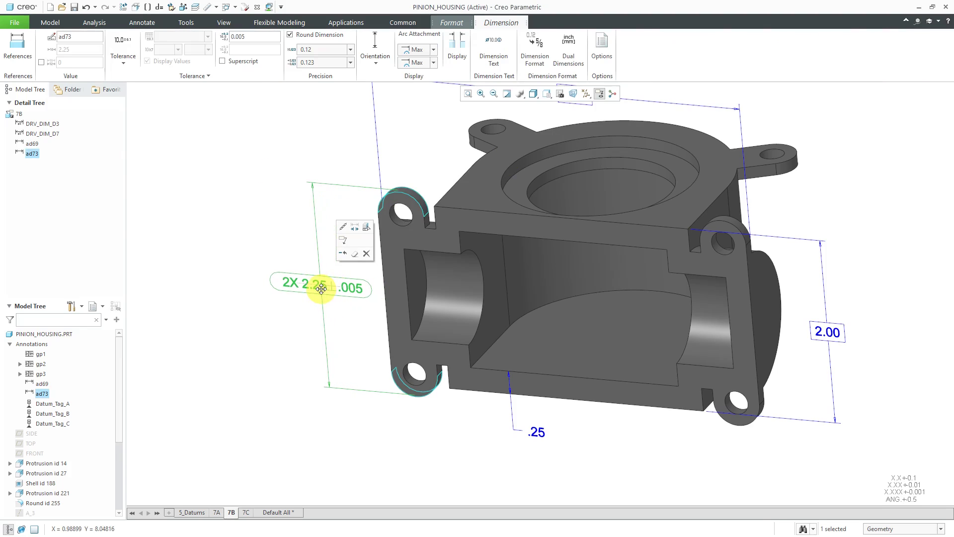
pyautogui.click(239, 233)
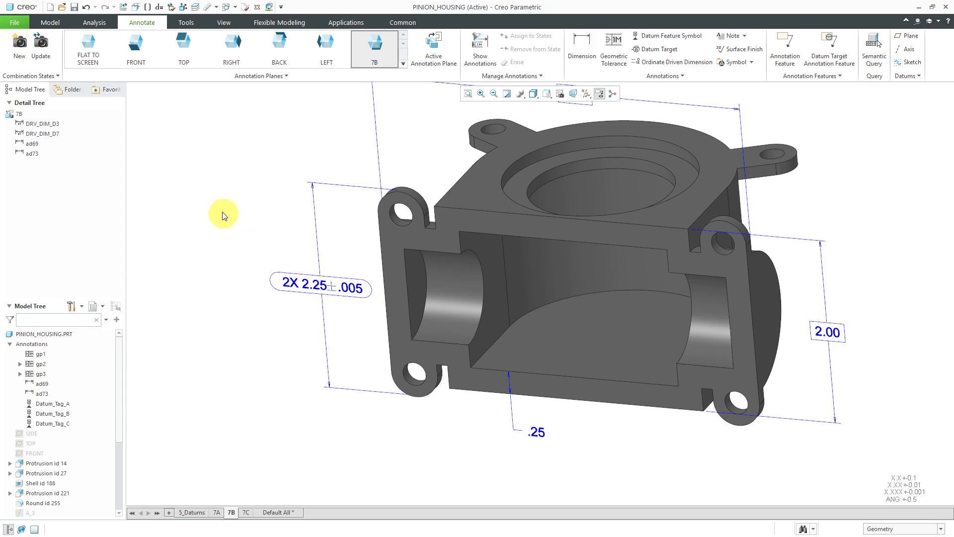
# - Open Model Properties via File > Prepare and scroll down to Detail Options
pyautogui.click(25, 20)
pyautogui.moveTo(34, 170)
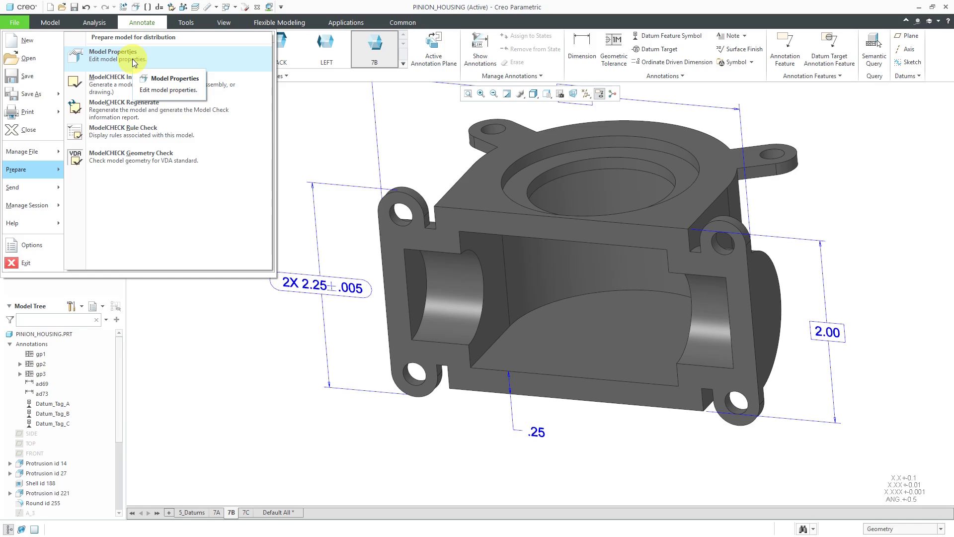
pyautogui.click(136, 8)
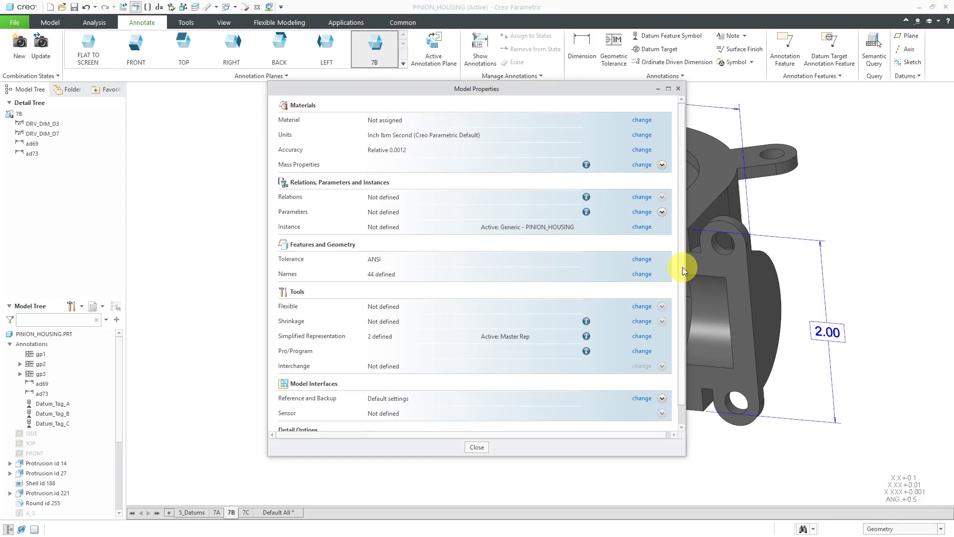
pyautogui.moveTo(682, 268); pyautogui.dragTo(680, 304)
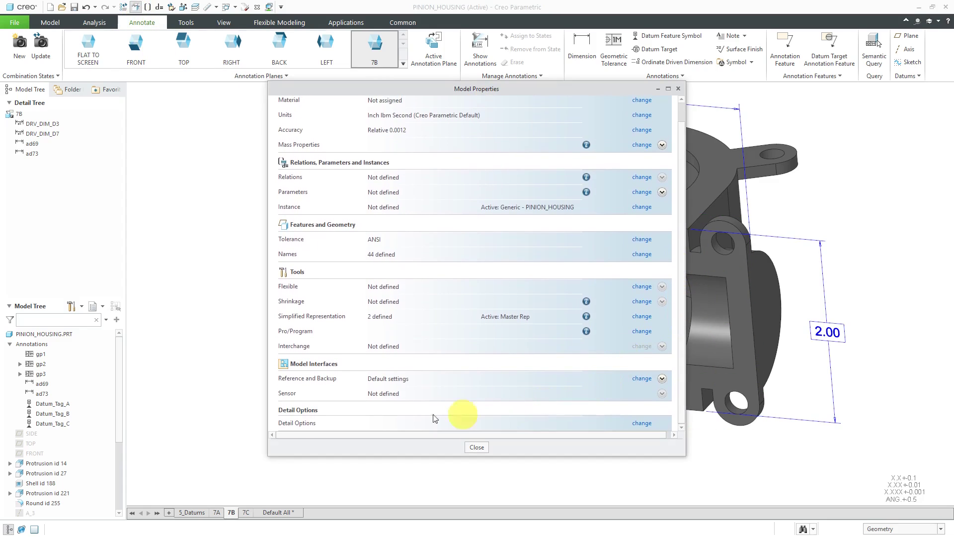
# - In Detail Options, collapse the cross-section and text groups and pick primary[secondary] for dual_dimensioning
pyautogui.click(644, 425)
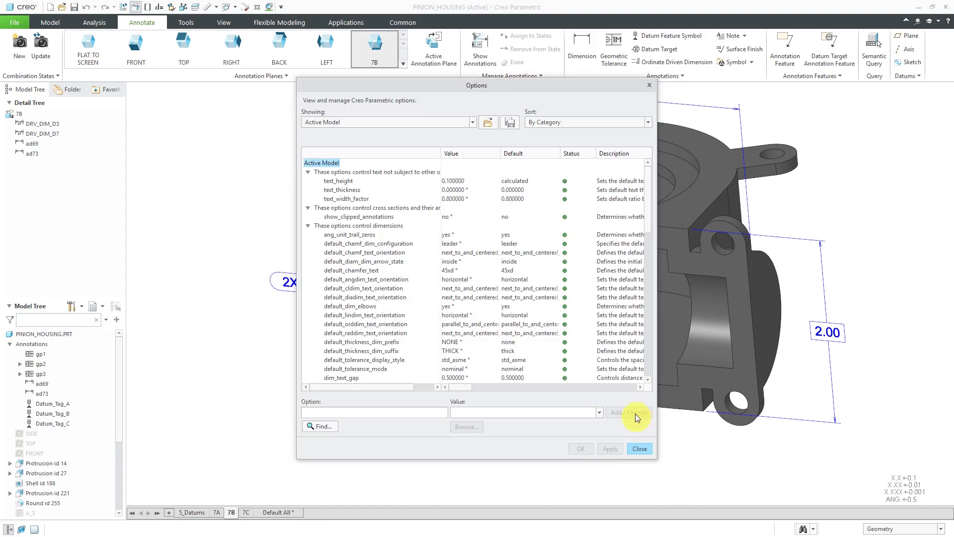
pyautogui.click(308, 208)
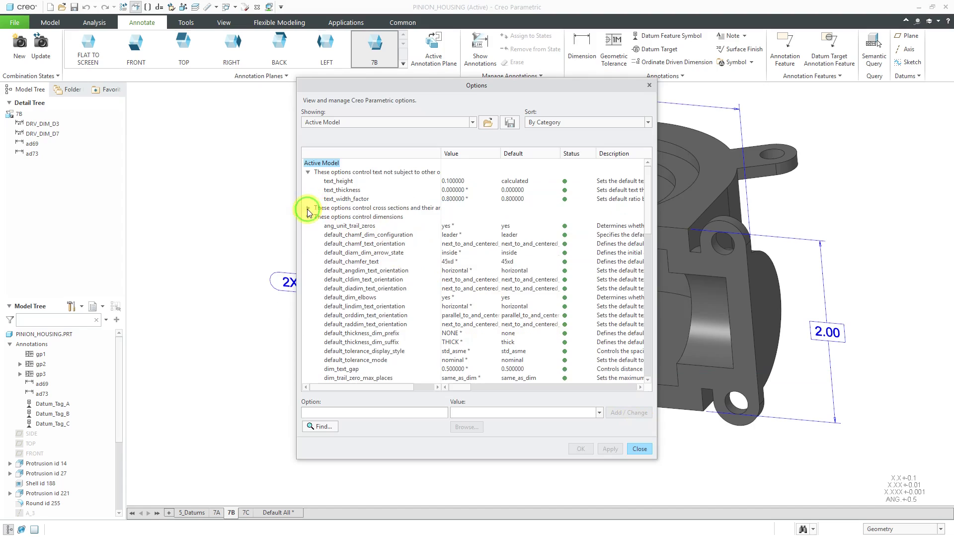
pyautogui.click(309, 172)
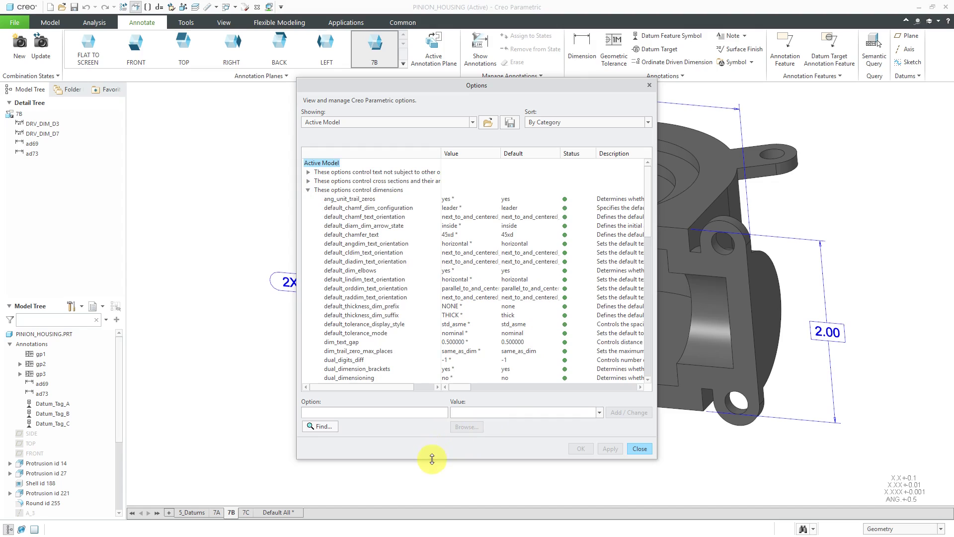
pyautogui.moveTo(428, 459); pyautogui.dragTo(428, 510)
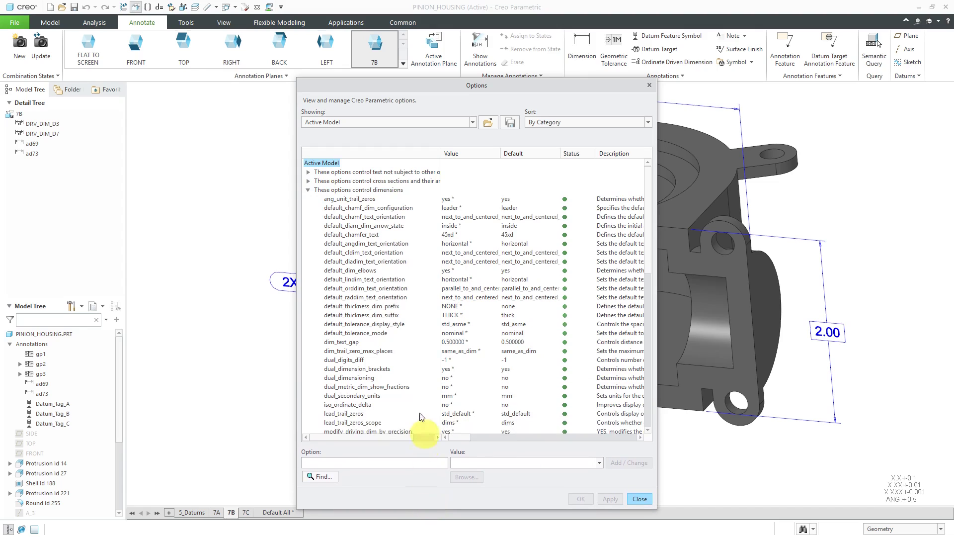
pyautogui.click(369, 378)
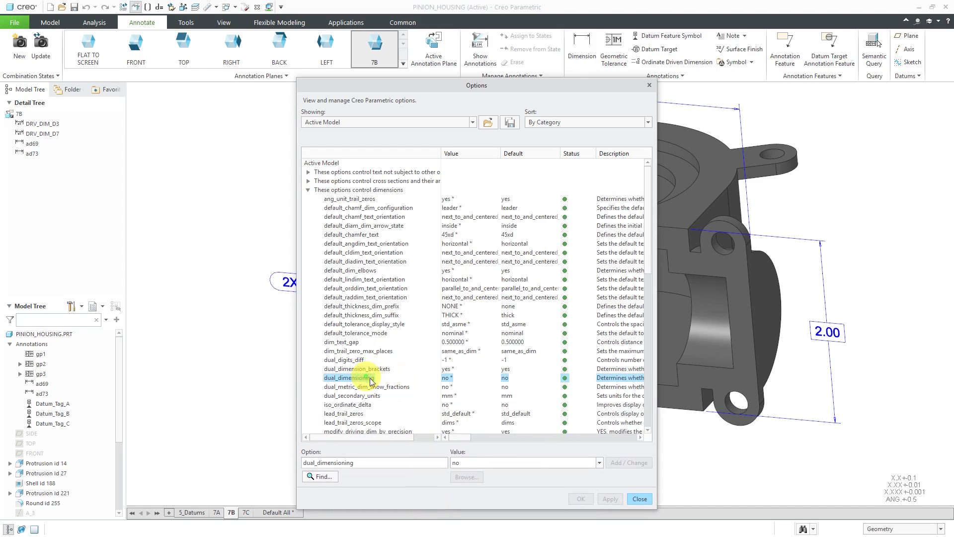
pyautogui.click(601, 464)
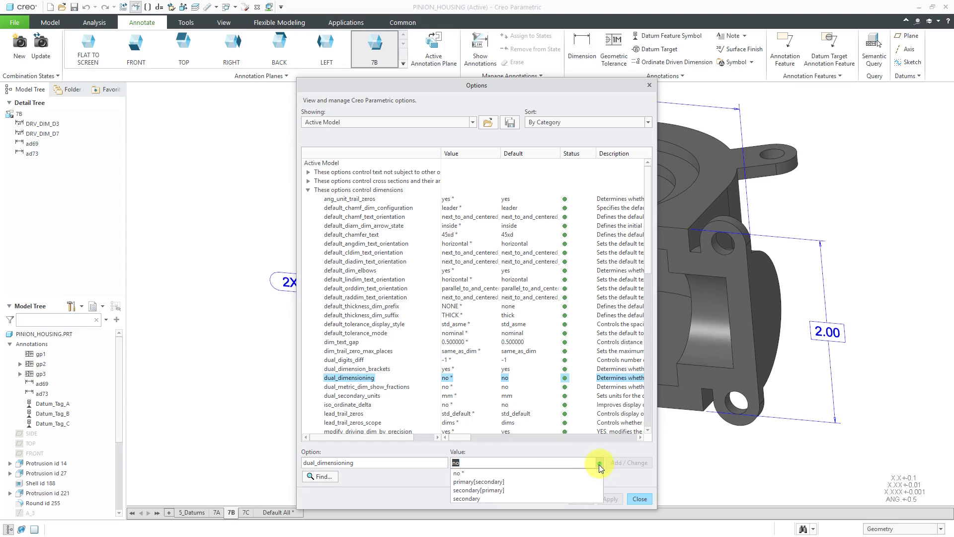
pyautogui.click(571, 481)
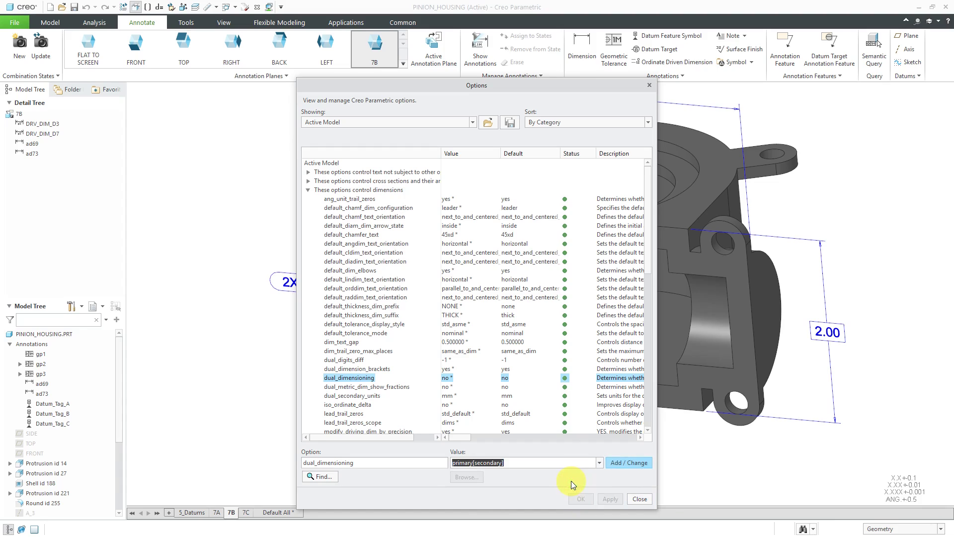
# - Reselect dual_dimensioning, commit primary[secondary] with Add/Change, and apply it to the model
pyautogui.click(374, 397)
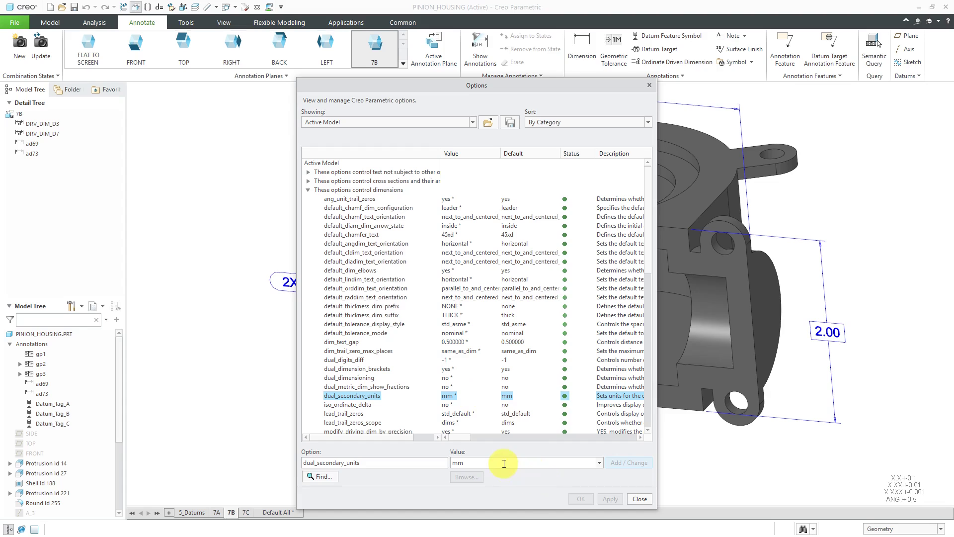
pyautogui.click(452, 380)
pyautogui.click(599, 463)
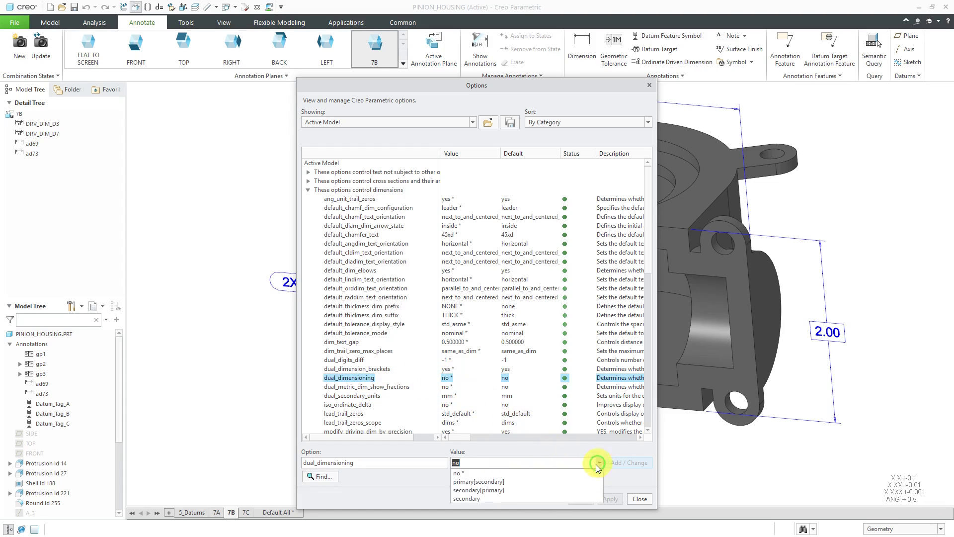
pyautogui.click(590, 482)
pyautogui.click(628, 463)
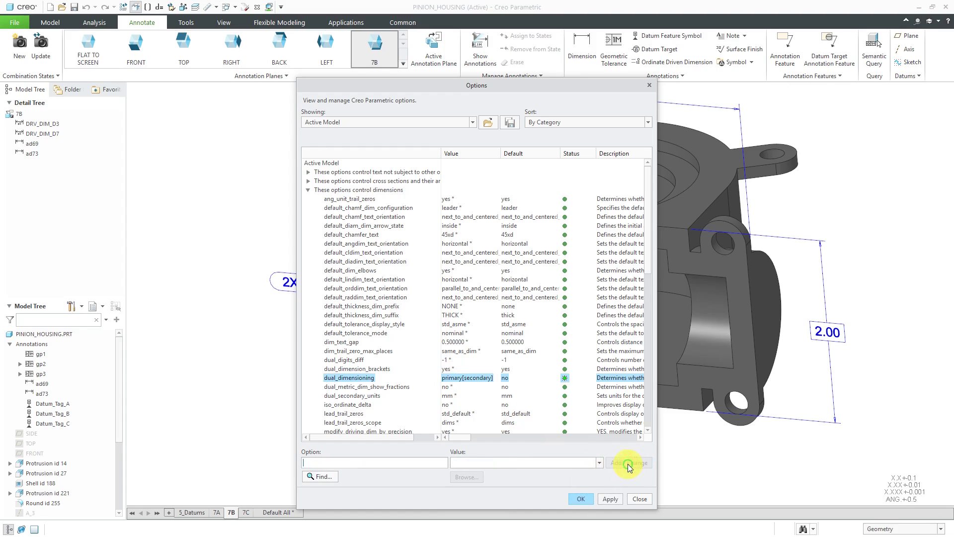
pyautogui.click(610, 499)
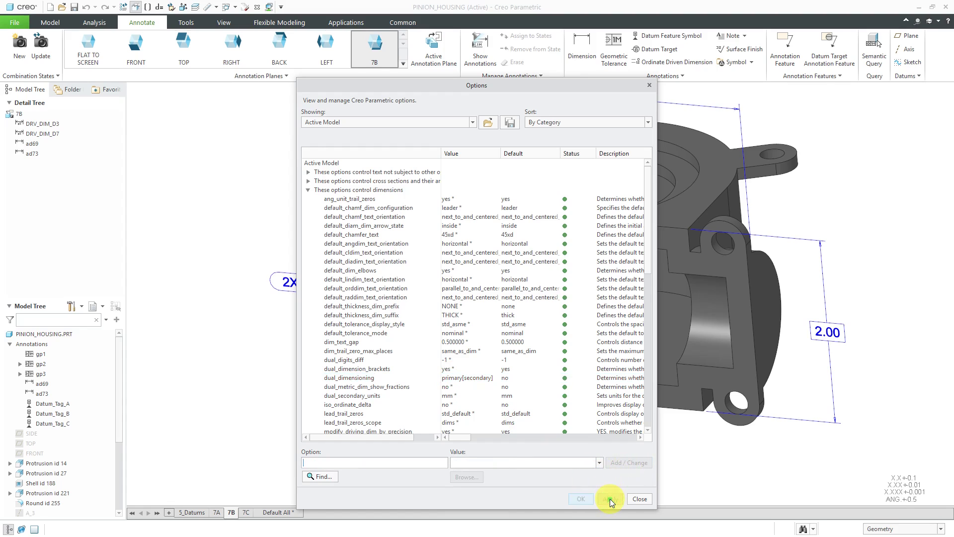
pyautogui.click(638, 499)
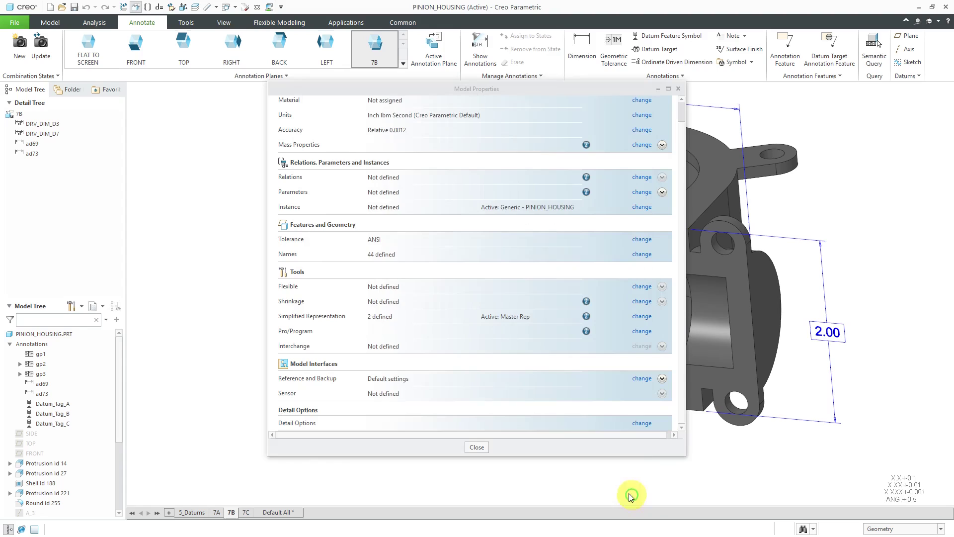
# - Using the 2X 2.25 dimension, place the millimetre dual value below the inch value instead of to the right
pyautogui.click(477, 447)
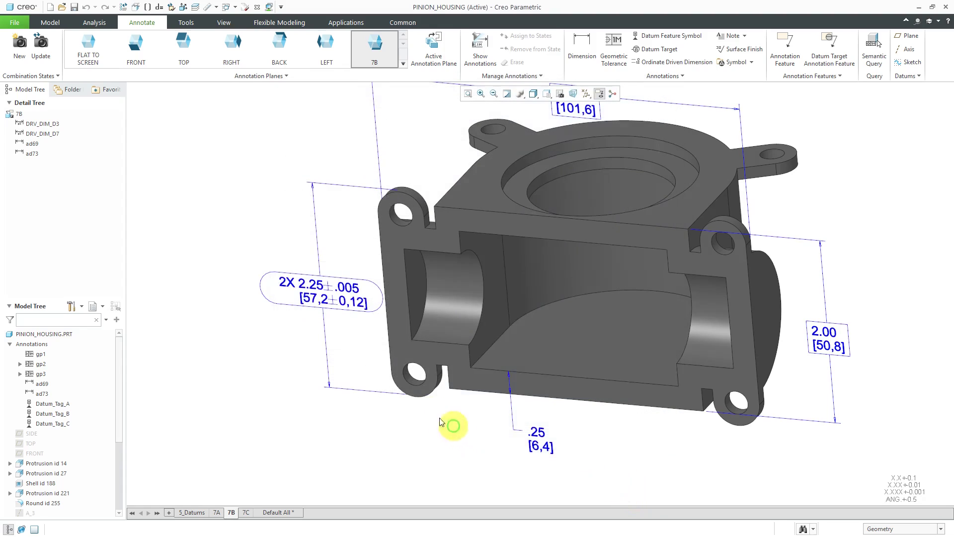
pyautogui.click(327, 299)
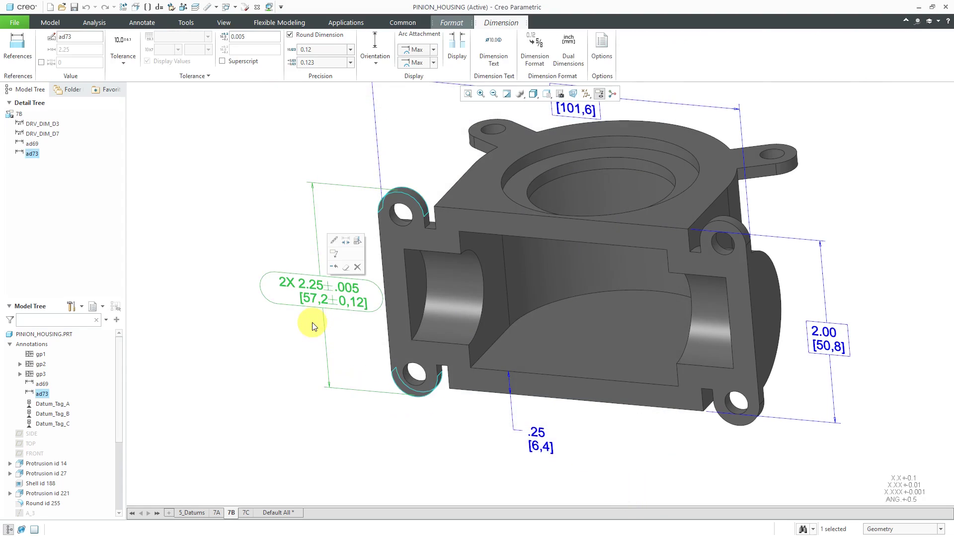
pyautogui.click(574, 64)
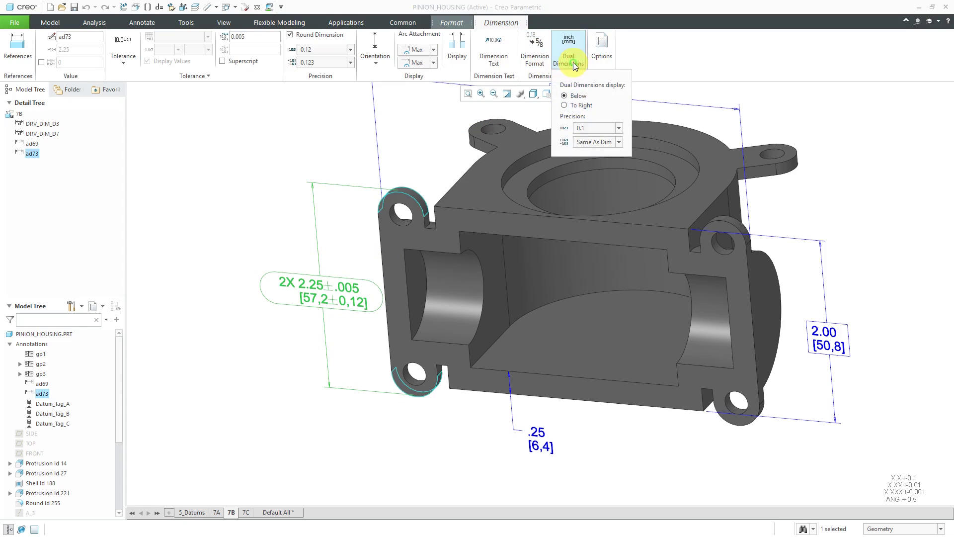
pyautogui.click(587, 107)
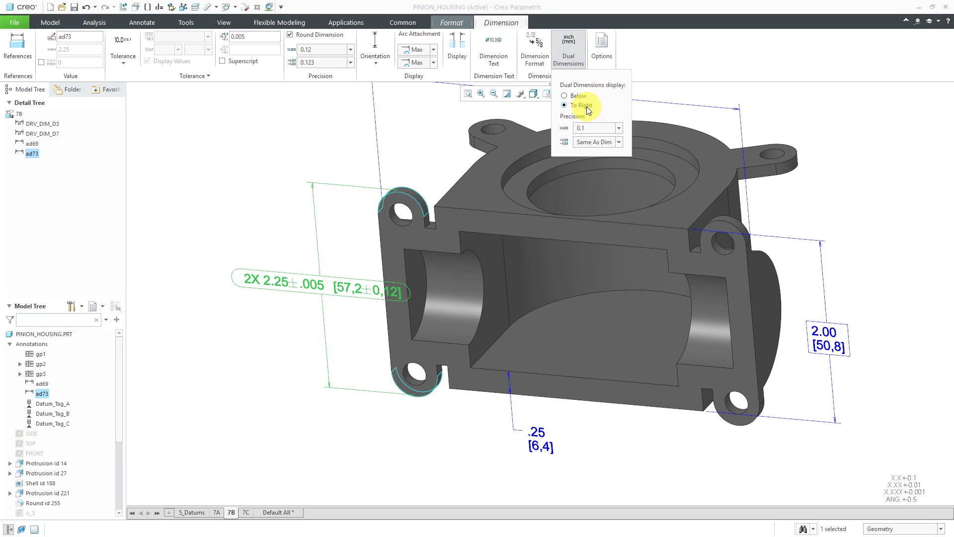
pyautogui.click(571, 96)
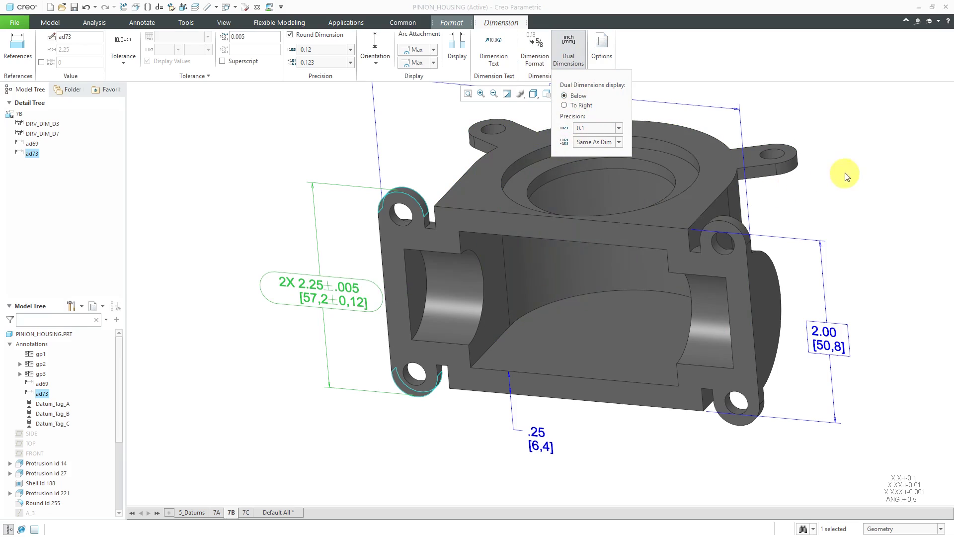
pyautogui.scroll(-2, 853, 388)
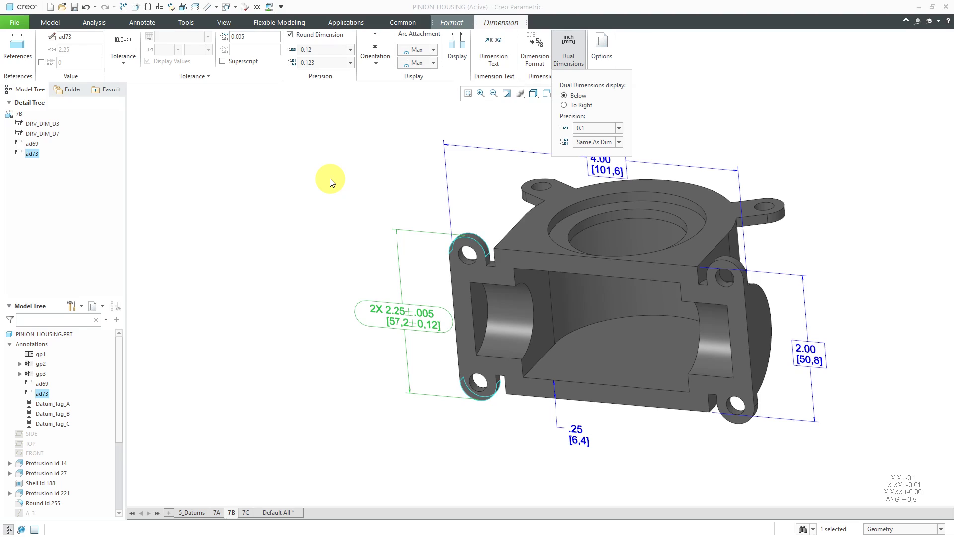
pyautogui.click(331, 178)
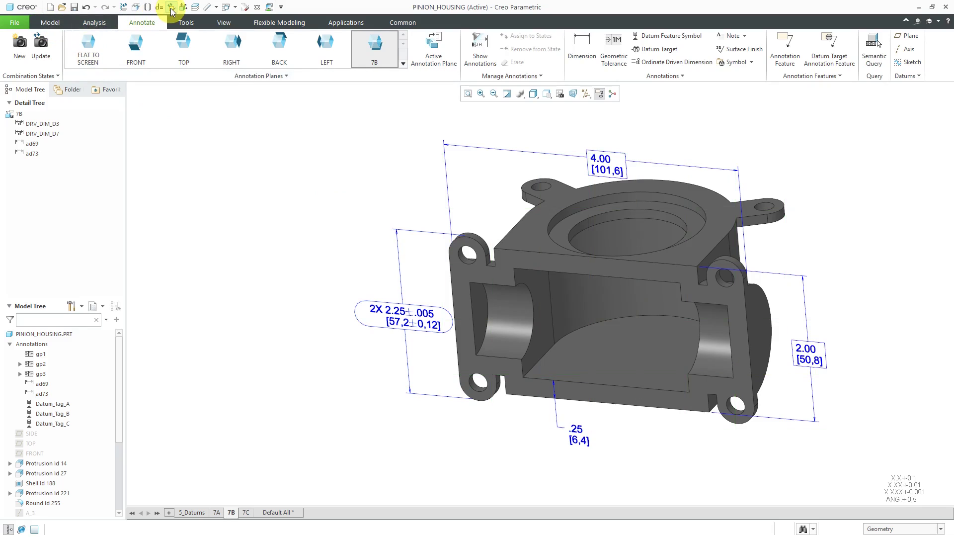
# - Set the dual_dimensioning detail option to no, apply it, and close Model Properties
pyautogui.click(135, 7)
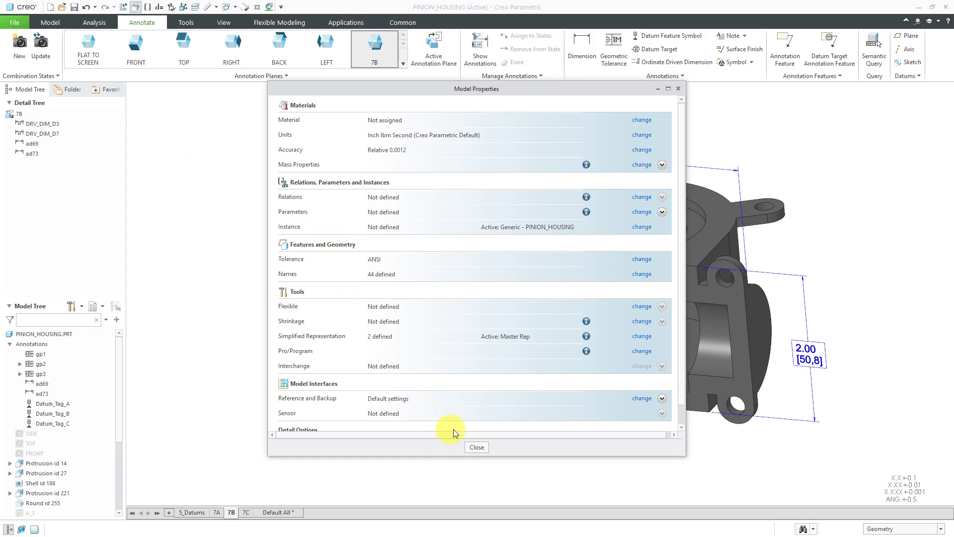
pyautogui.scroll(-1, 683, 415)
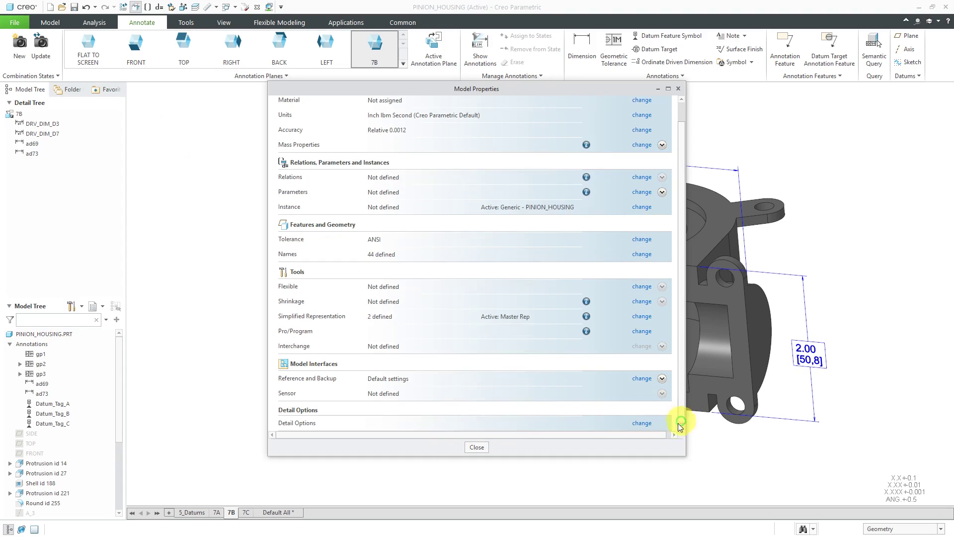
pyautogui.click(642, 423)
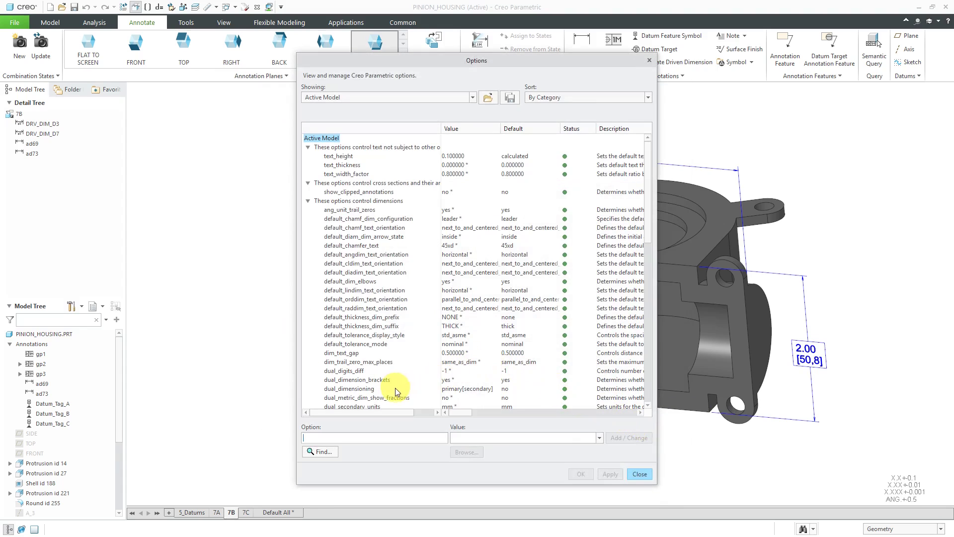
pyautogui.click(451, 392)
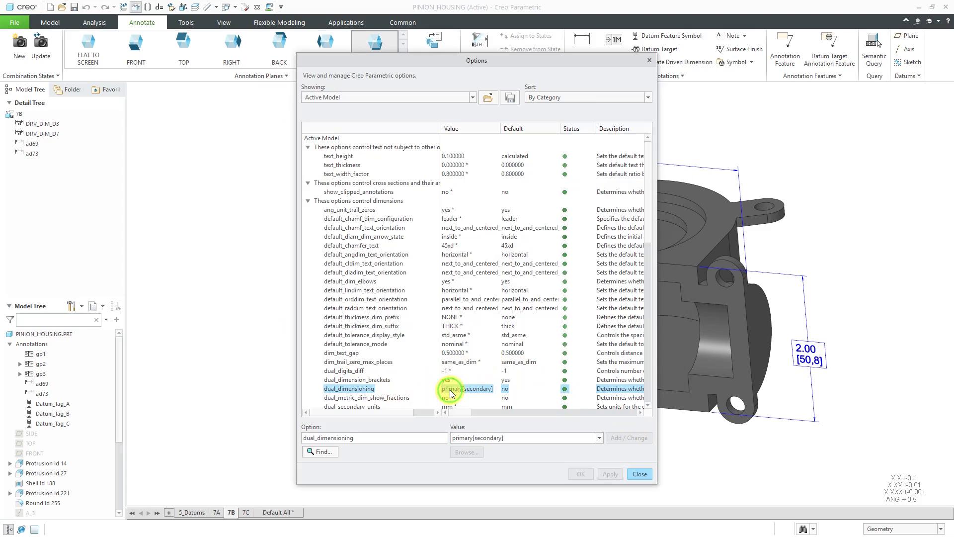
pyautogui.click(600, 437)
pyautogui.click(594, 448)
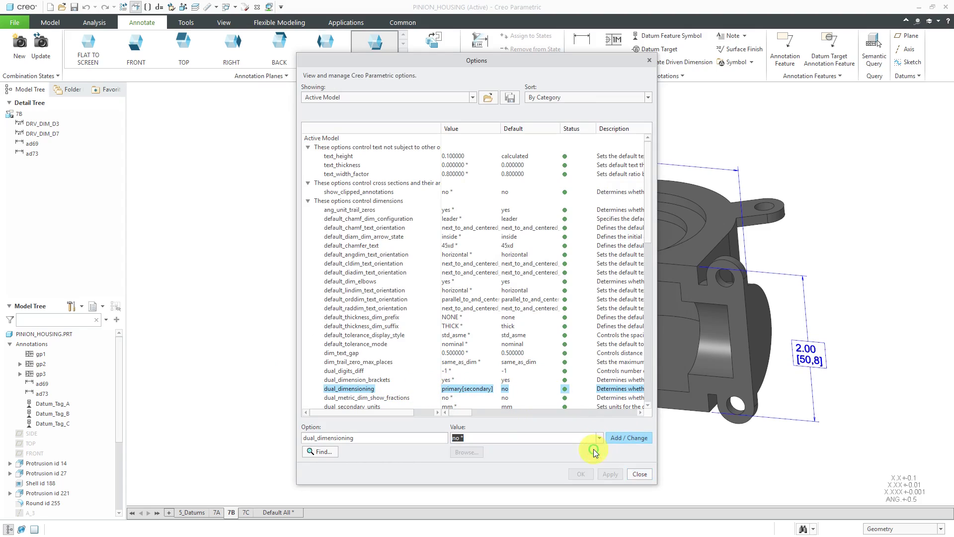
pyautogui.click(630, 442)
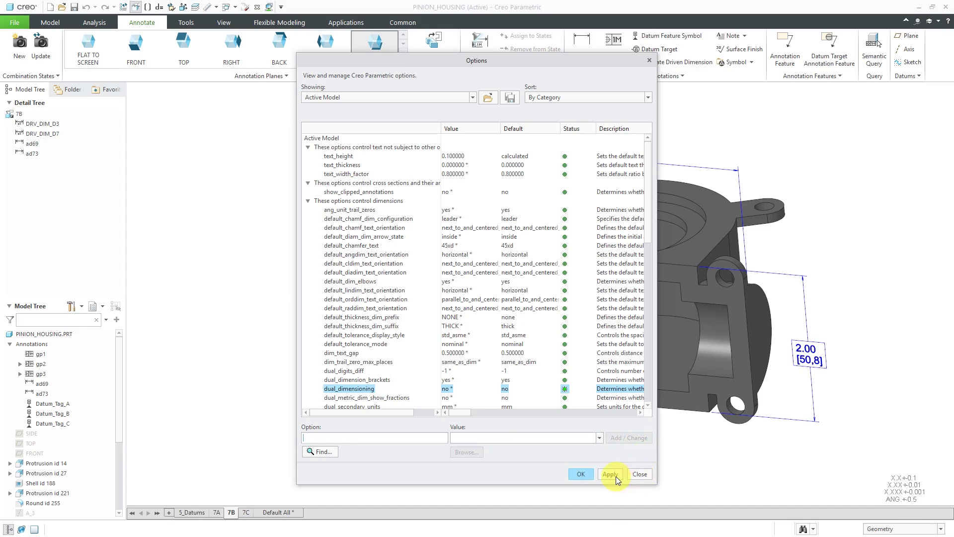
pyautogui.click(613, 474)
pyautogui.click(640, 474)
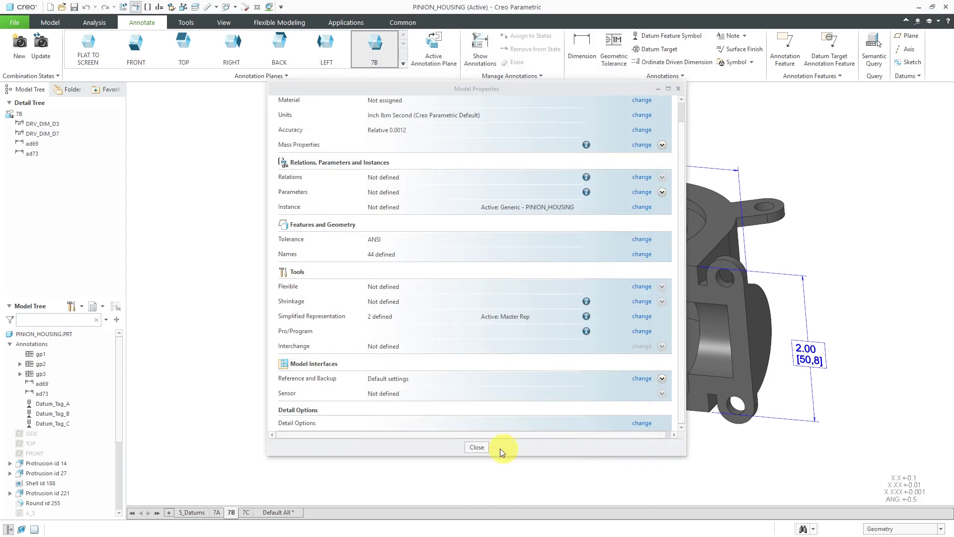
pyautogui.click(483, 447)
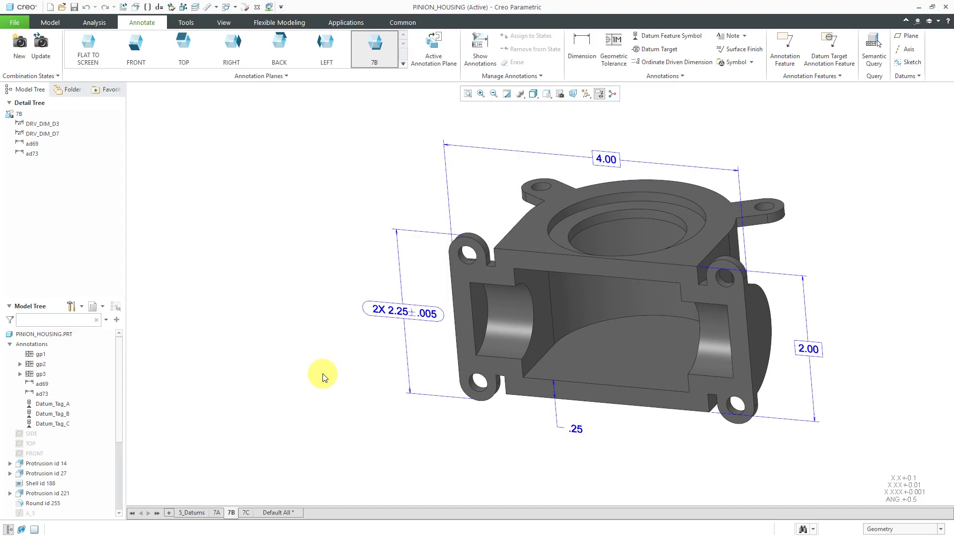
# - Designate the 2X 2.25±.005 dimension and flag it as a Control Characteristic
pyautogui.click(404, 311)
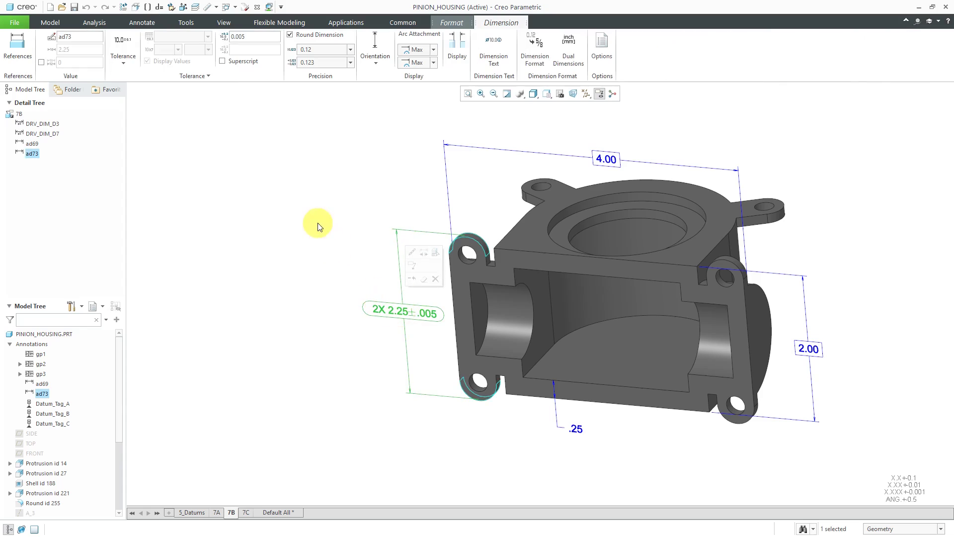
pyautogui.click(606, 63)
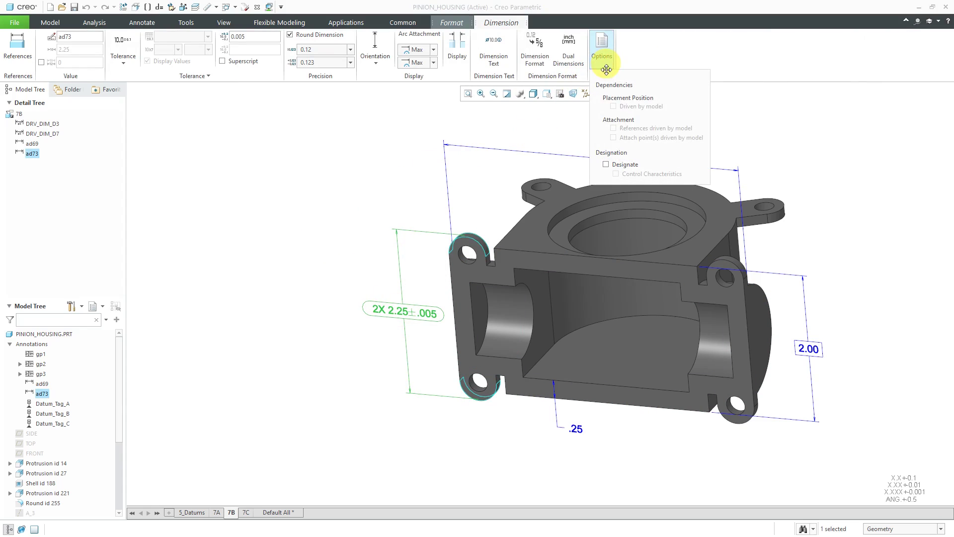
pyautogui.click(626, 167)
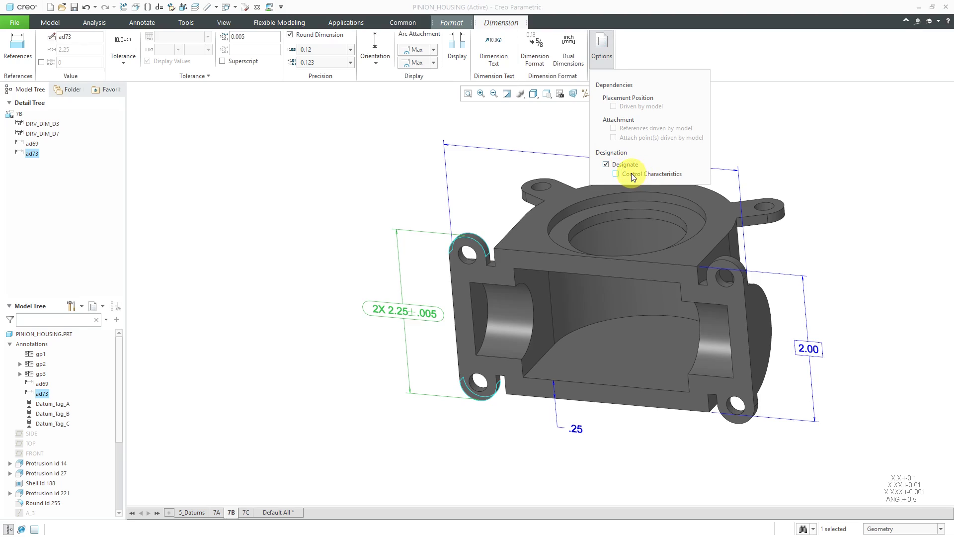
pyautogui.click(633, 175)
# - Click empty graphics space to deselect the oval-framed 2X 2.25±.005 dimension and close Options
pyautogui.click(533, 129)
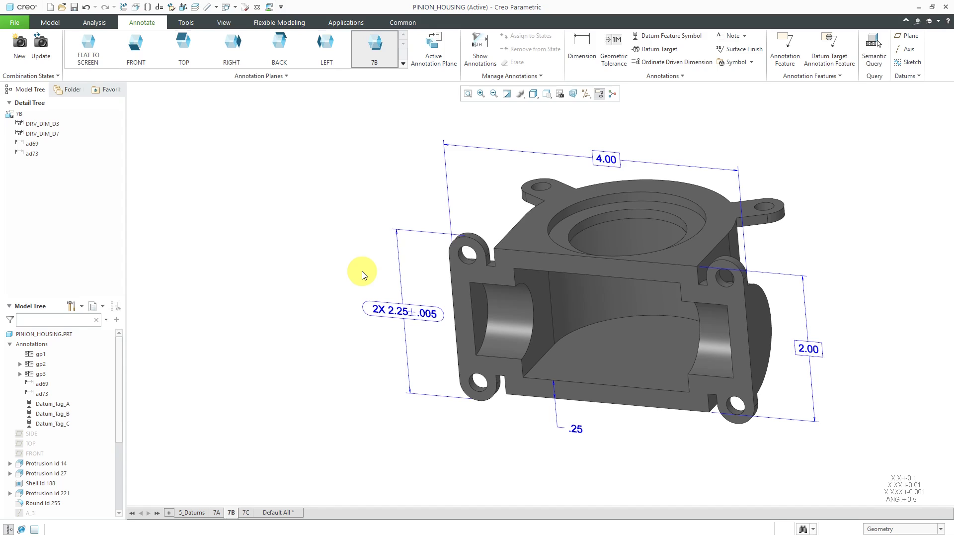
pyautogui.click(247, 512)
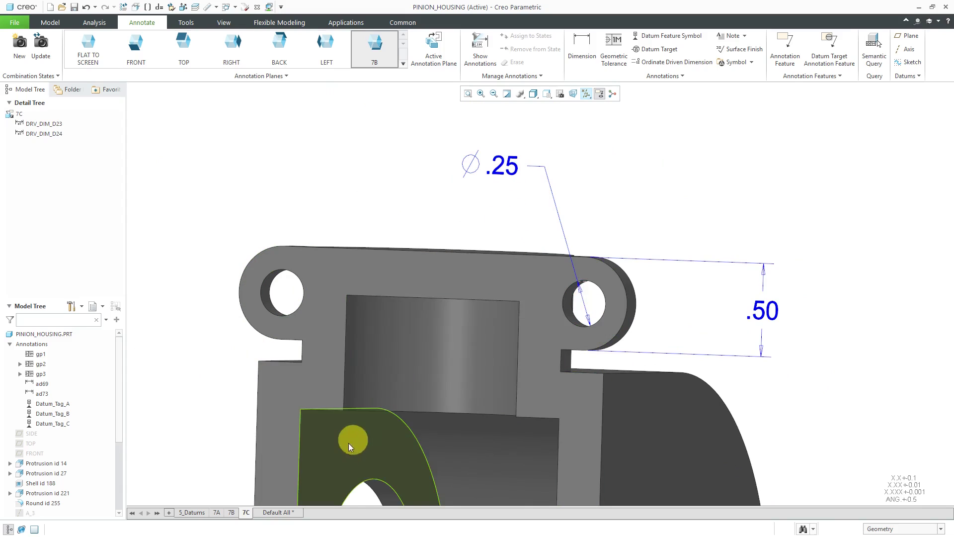
pyautogui.click(230, 512)
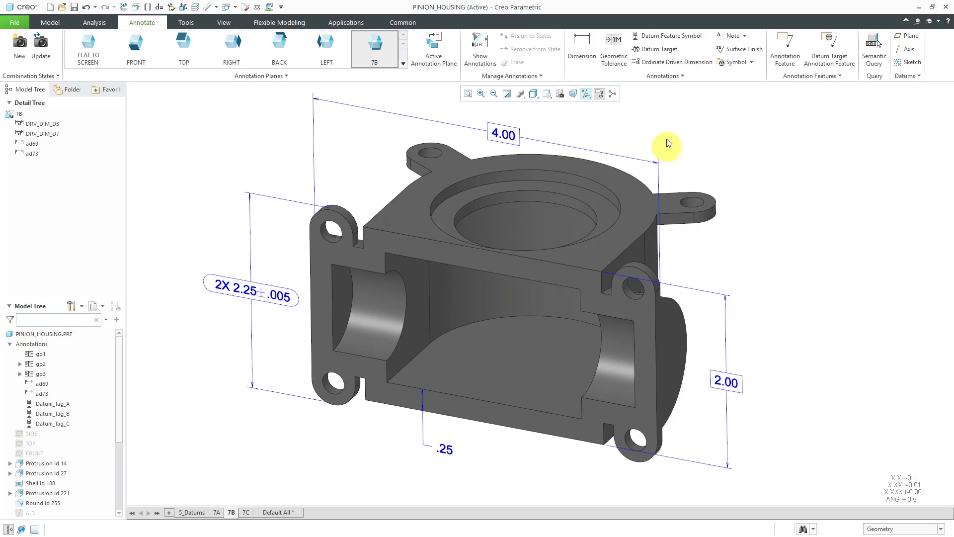
# - Place a reference dimension on the right mounting hole edge and switch it from R.13 REF to diameter
pyautogui.click(662, 75)
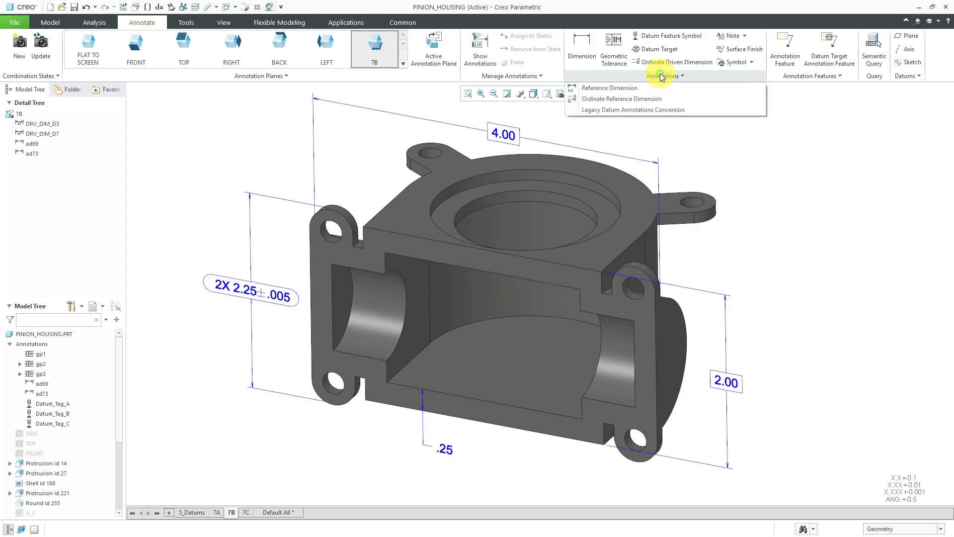
pyautogui.click(626, 88)
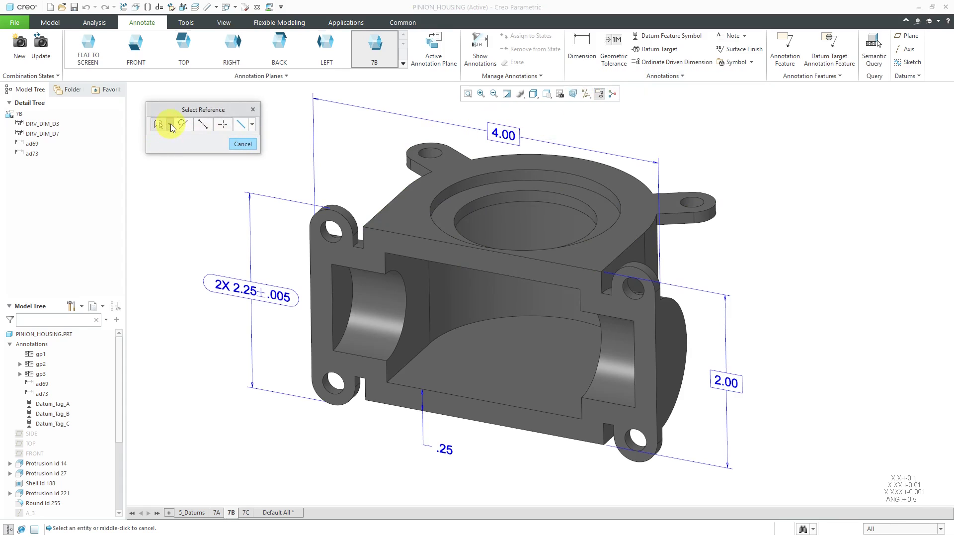
pyautogui.click(171, 129)
pyautogui.click(164, 140)
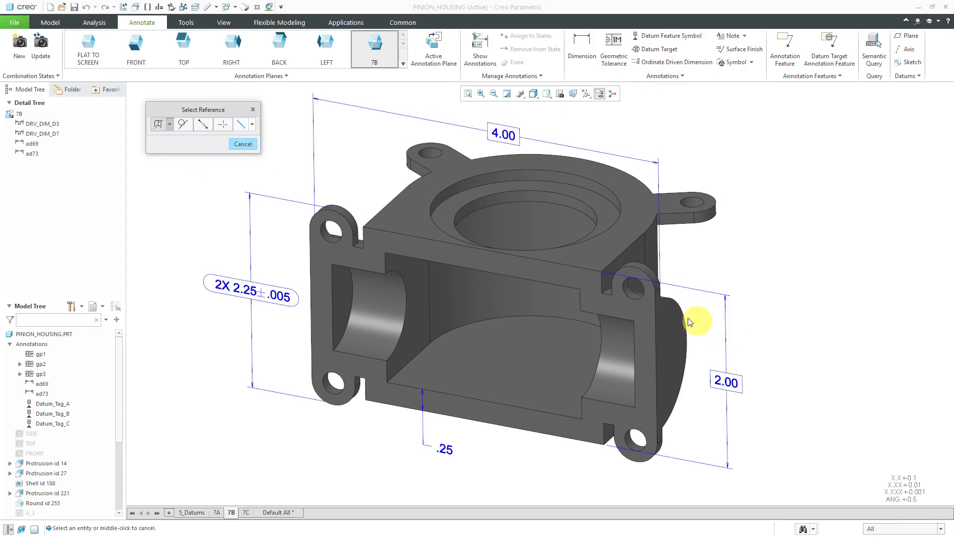
pyautogui.click(641, 297)
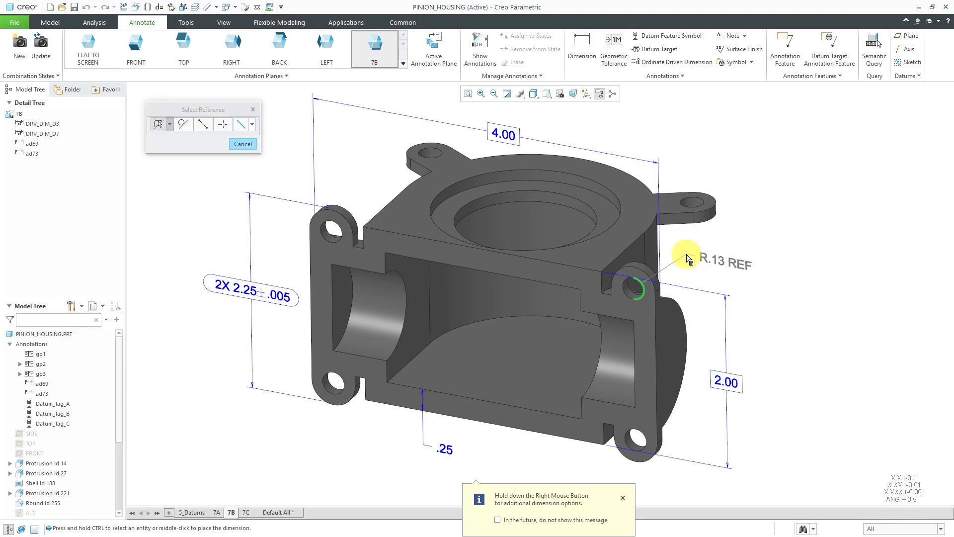
pyautogui.middleClick(688, 256)
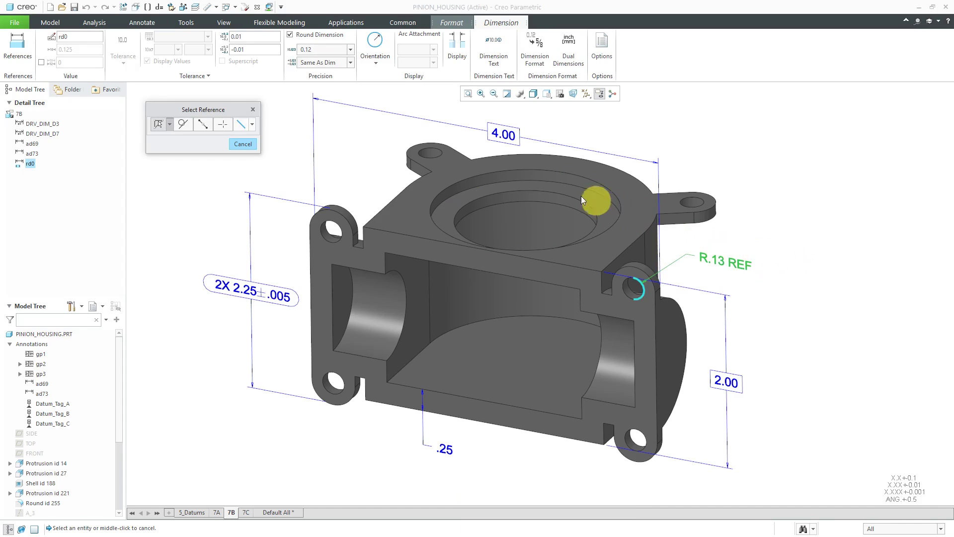
pyautogui.click(377, 67)
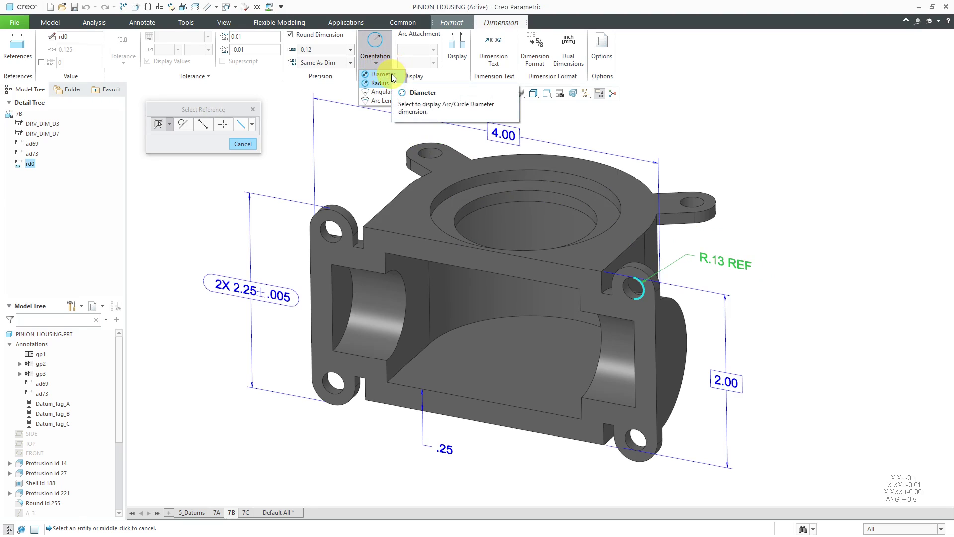
pyautogui.click(391, 75)
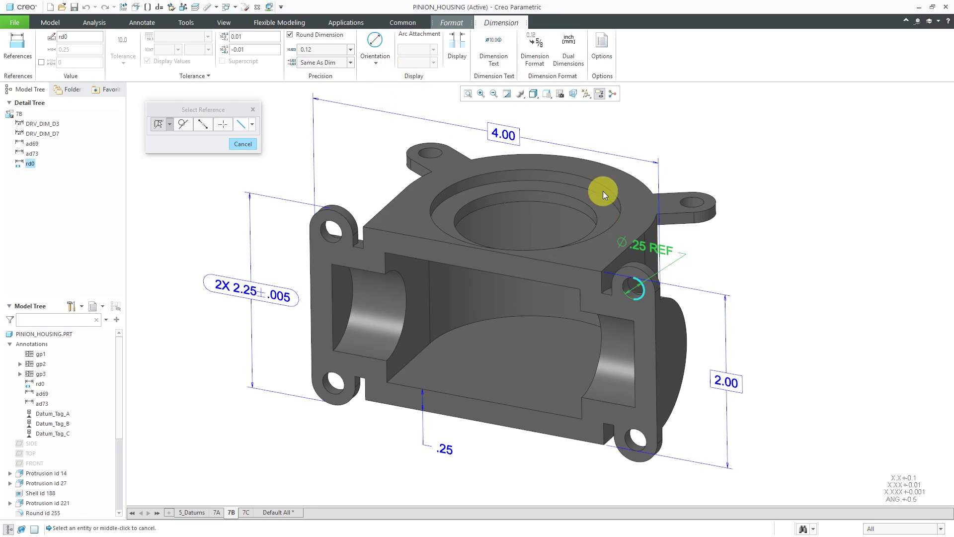
# - End reference dimension creation and flip the Ø.25 REF text to the other side of its leader
pyautogui.rightClick(734, 168)
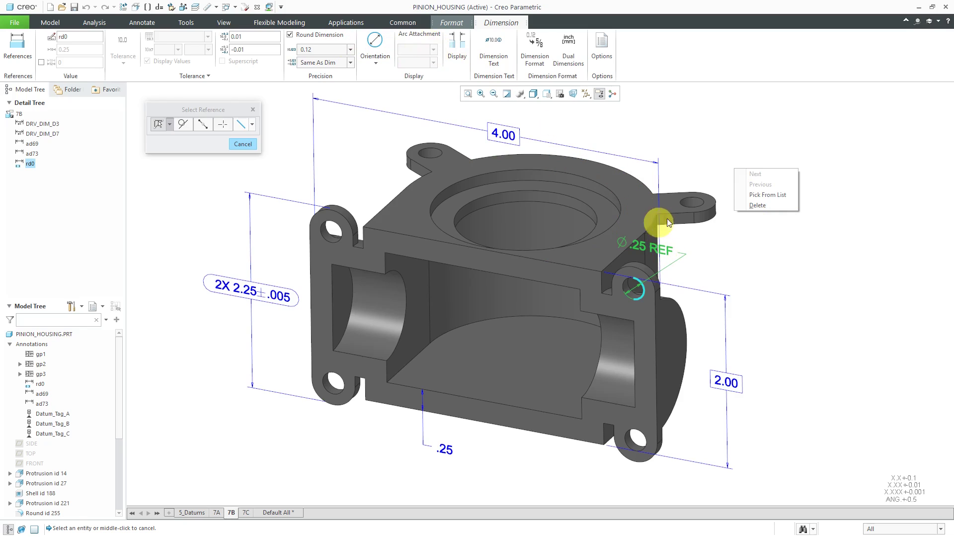
pyautogui.click(792, 162)
pyautogui.click(776, 208)
pyautogui.click(660, 248)
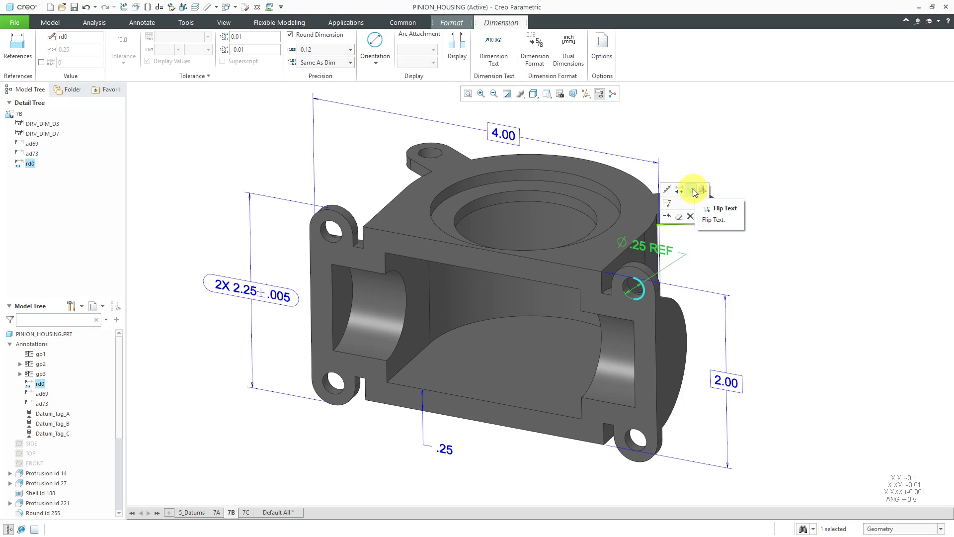
pyautogui.click(693, 191)
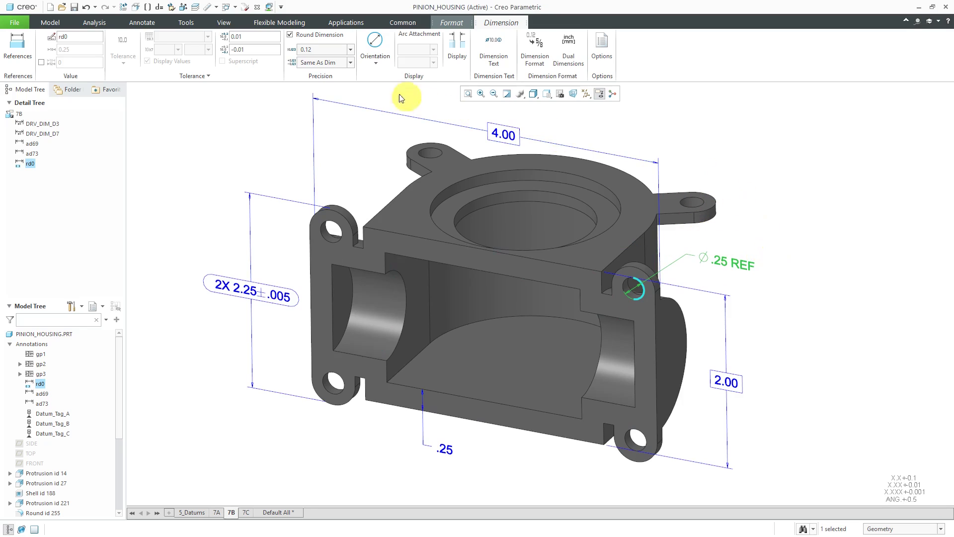
# - Set the dimension's precision to 0.123 so it reads Ø.250 REF
pyautogui.click(350, 49)
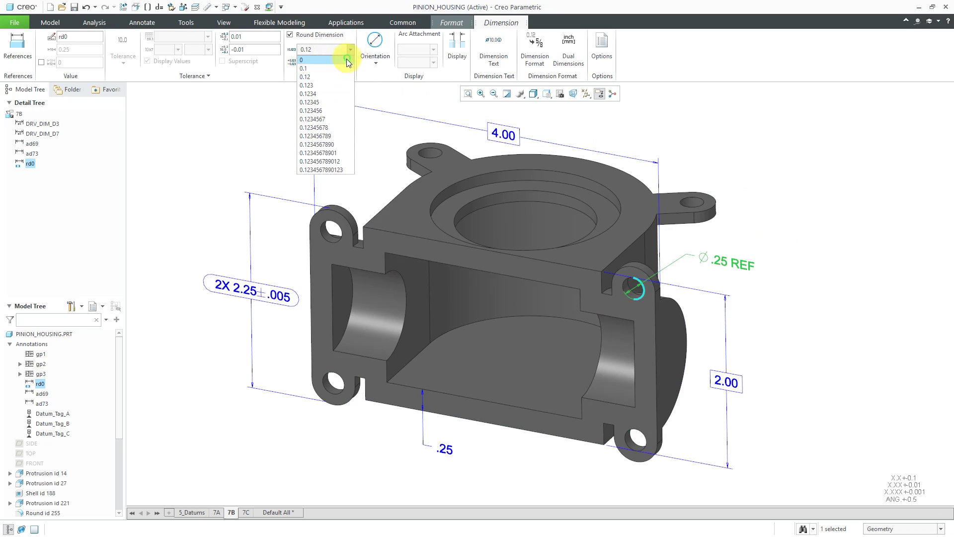
pyautogui.click(342, 85)
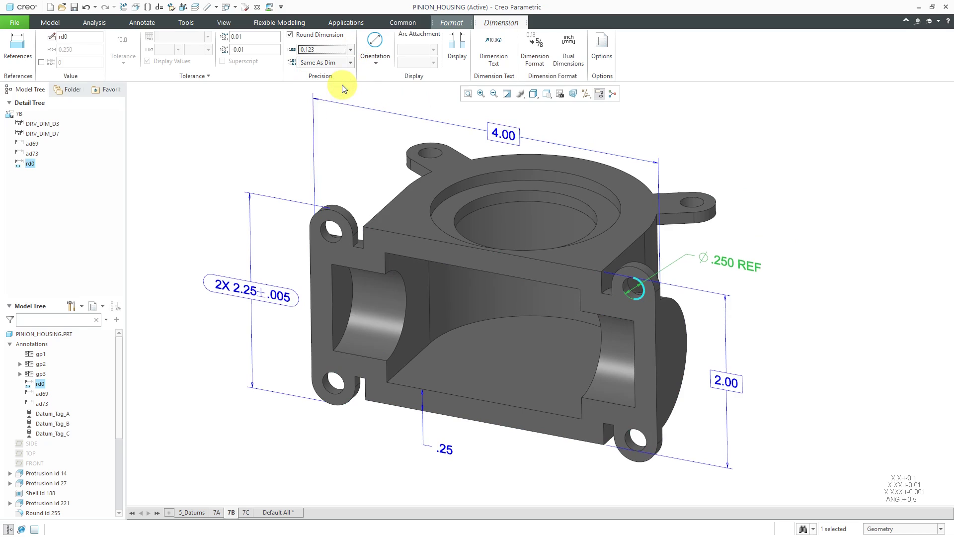
pyautogui.click(801, 171)
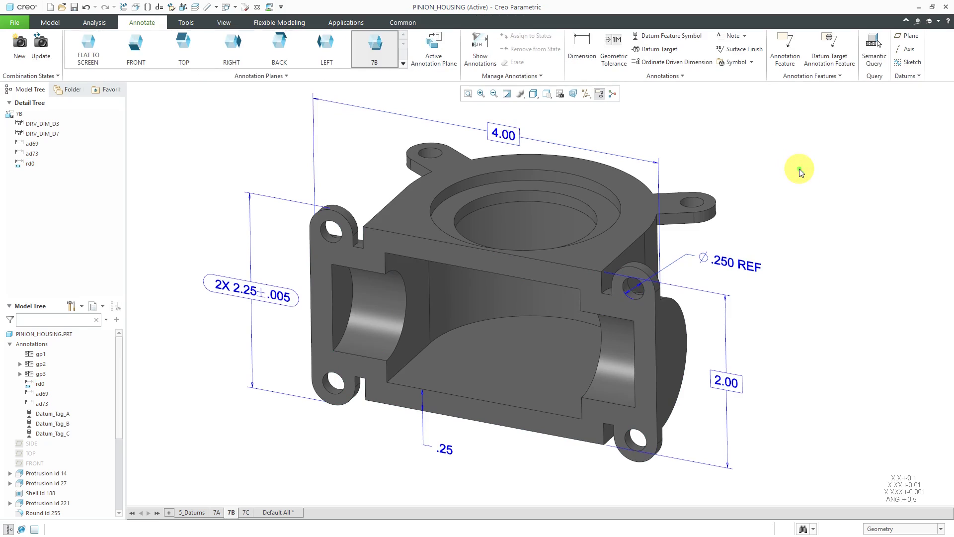